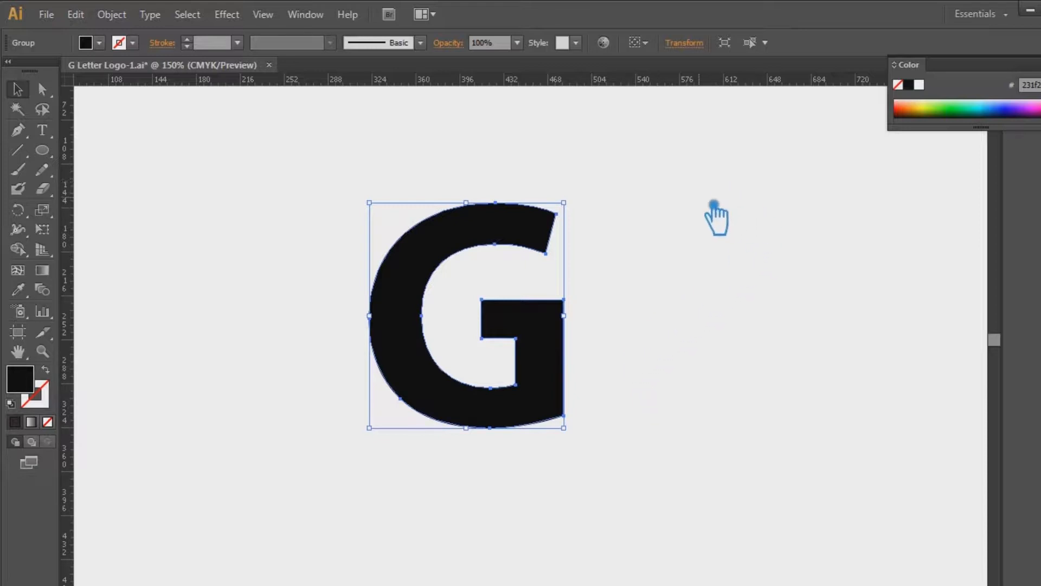
# Draw a long, flat black ellipse horizontally across the letter G, extending past both of its sides.
pyautogui.click(702, 270)
pyautogui.click(42, 150)
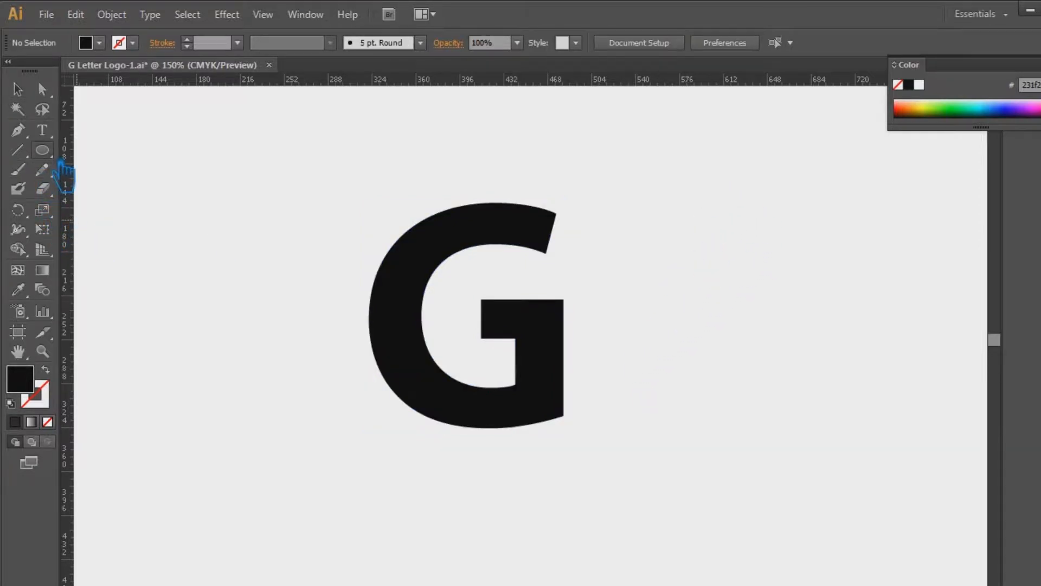
pyautogui.moveTo(174, 305); pyautogui.dragTo(579, 384)
pyautogui.click(17, 90)
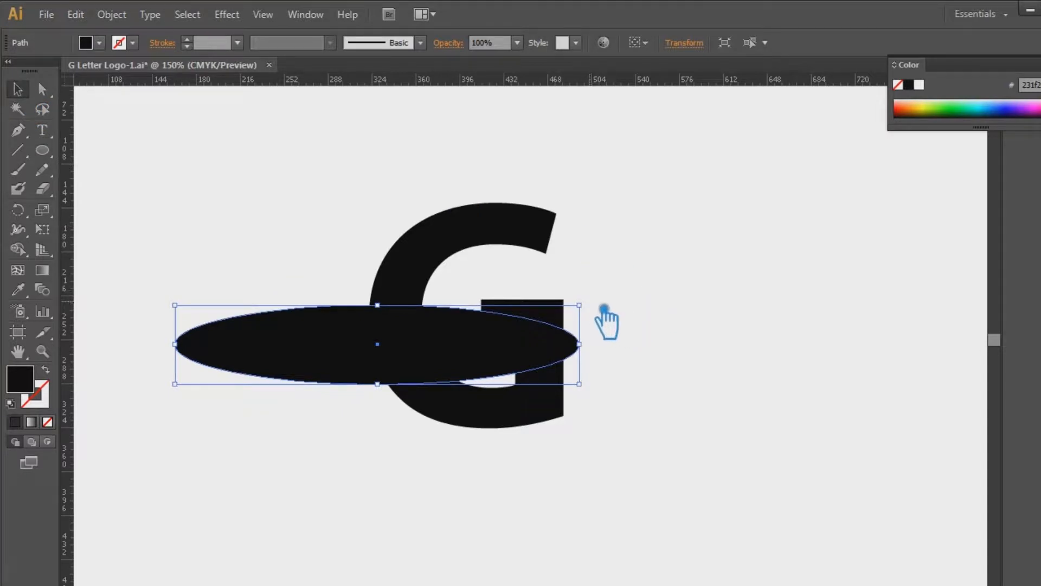
# Rotate the ellipse to a rising diagonal and centre it over the letter G.
pyautogui.moveTo(600, 308); pyautogui.dragTo(590, 259)
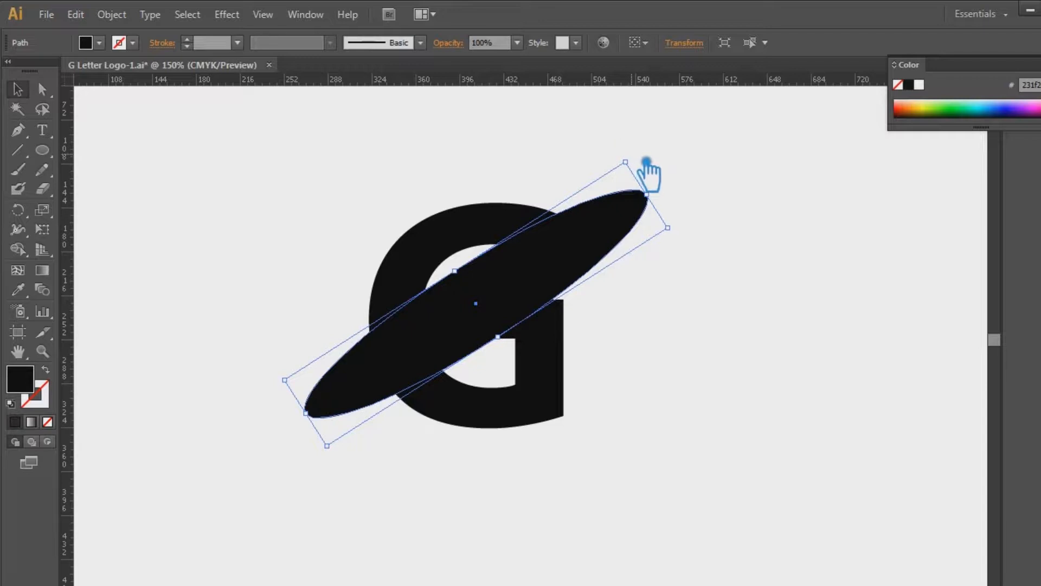
pyautogui.moveTo(646, 163)
pyautogui.mouseDown()
pyautogui.moveTo(658, 155)
pyautogui.moveTo(662, 165)
pyautogui.mouseUp()
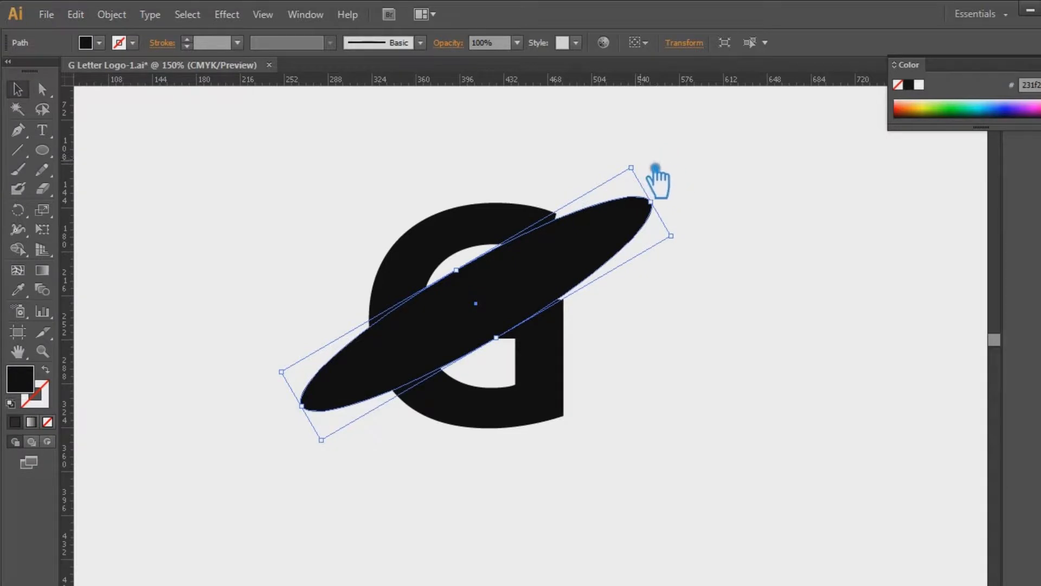
pyautogui.moveTo(654, 171); pyautogui.dragTo(650, 161)
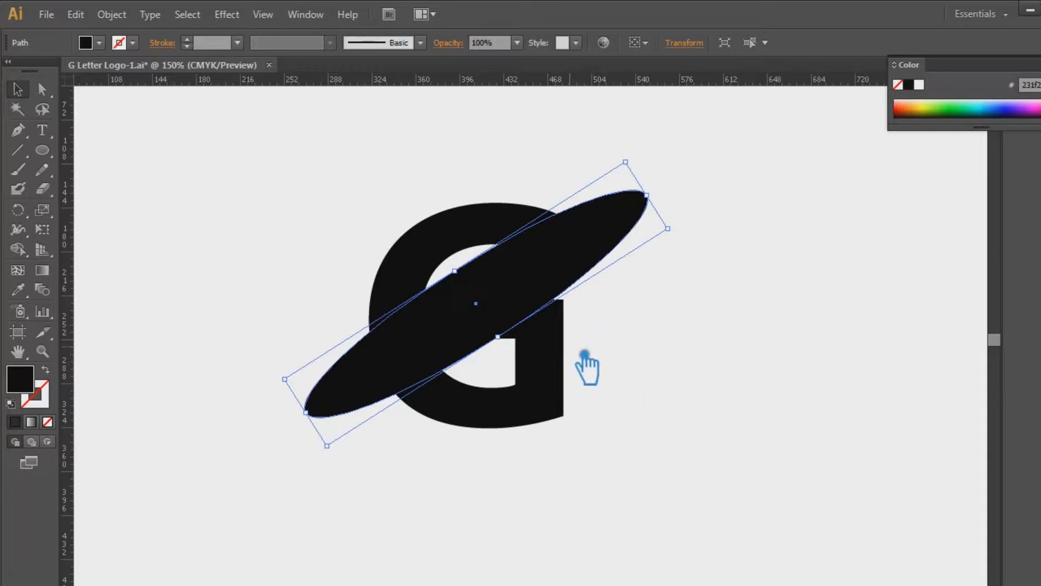
# Place a smaller concentric copy of the ellipse in front and fill it with dark gray 3f3d3d.
pyautogui.hotkey('ctrl', 'shift', 'b')
pyautogui.hotkey('ctrl', 'shift', 'b')
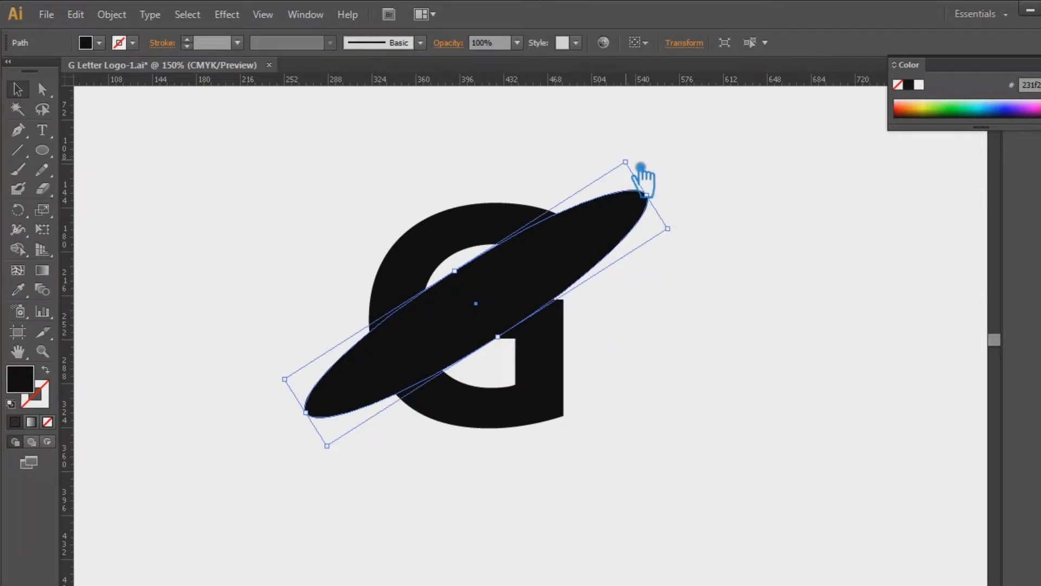
pyautogui.moveTo(641, 168); pyautogui.dragTo(627, 190)
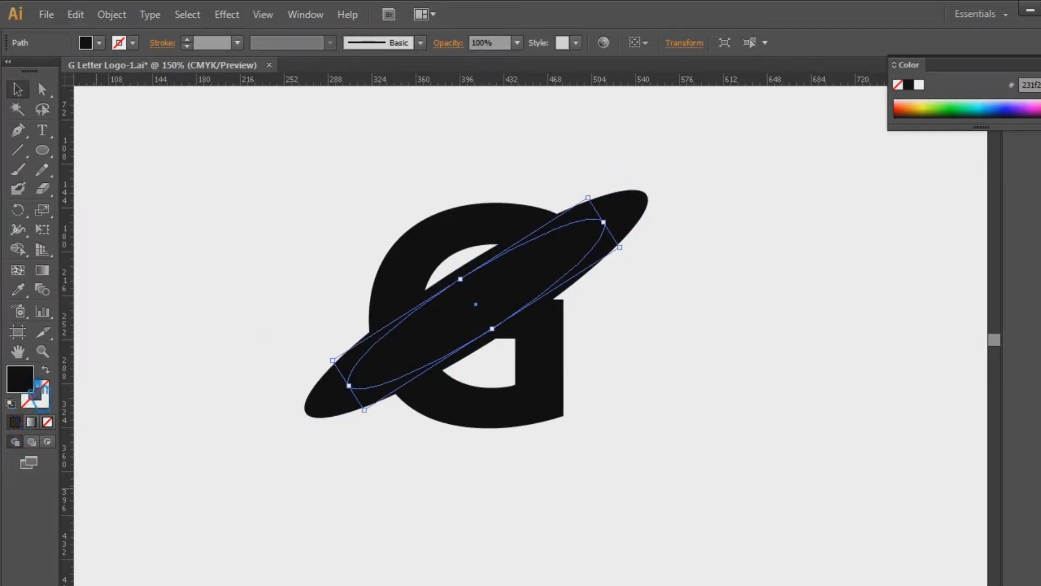
pyautogui.doubleClick(35, 383)
pyautogui.moveTo(612, 385); pyautogui.dragTo(596, 360)
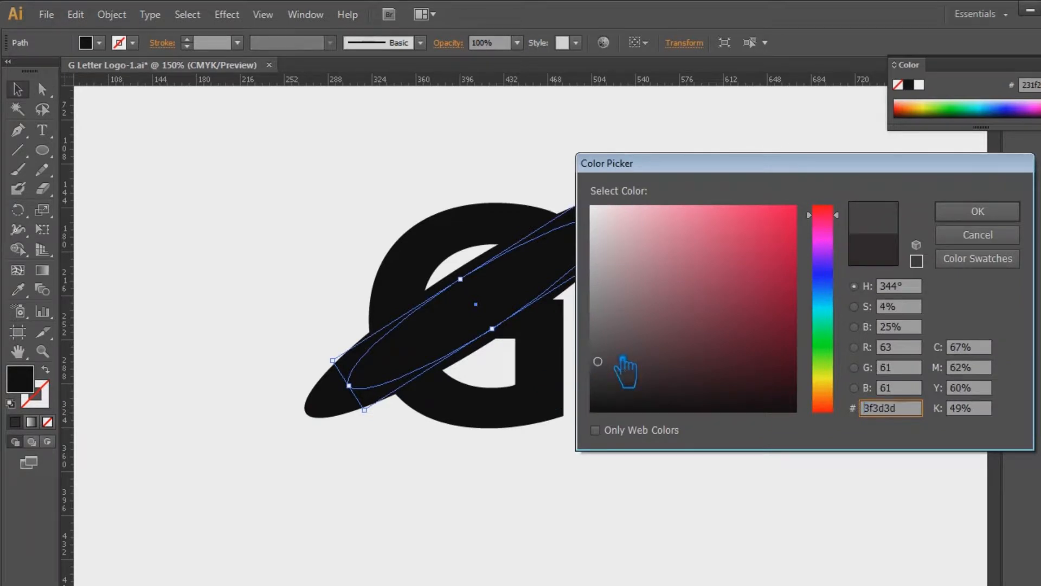
pyautogui.click(950, 212)
# Nudge the smaller ellipse down and slightly right, close to the lower edge of the larger ellipse.
pyautogui.press('Down')
pyautogui.press('Down')
pyautogui.press('Down')
pyautogui.press('Down')
pyautogui.press('Down')
pyautogui.press('Down')
pyautogui.press('Right')
pyautogui.press('Right')
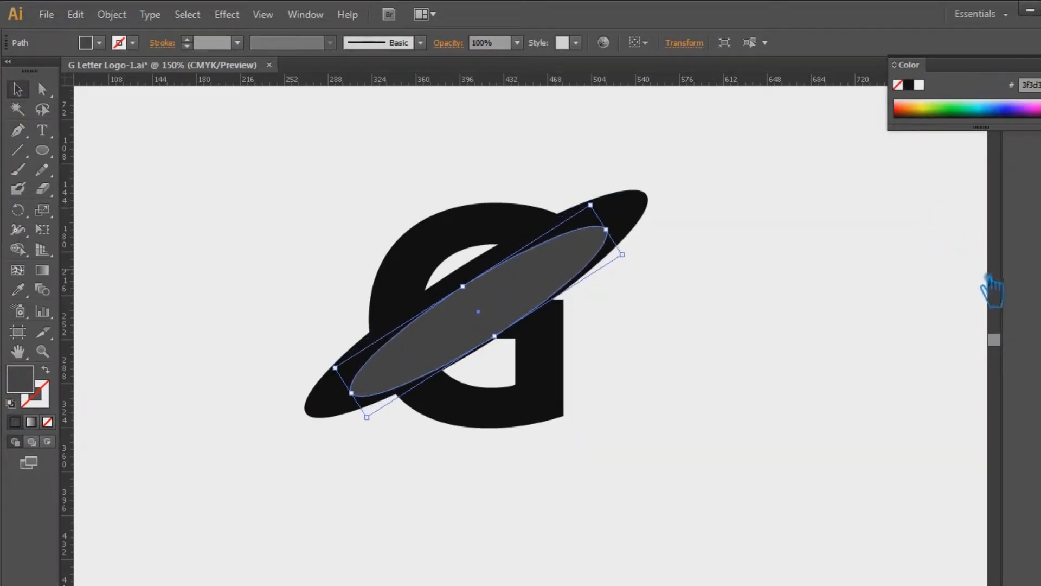
# Recolor the larger ellipse with a very dark gray, darker than the smaller ellipse and lighter than the G.
pyautogui.hotkey('ctrl', '=')
pyautogui.hotkey('ctrl', '=')
pyautogui.hotkey('ctrl', '=')
pyautogui.hotkey('ctrl', '=')
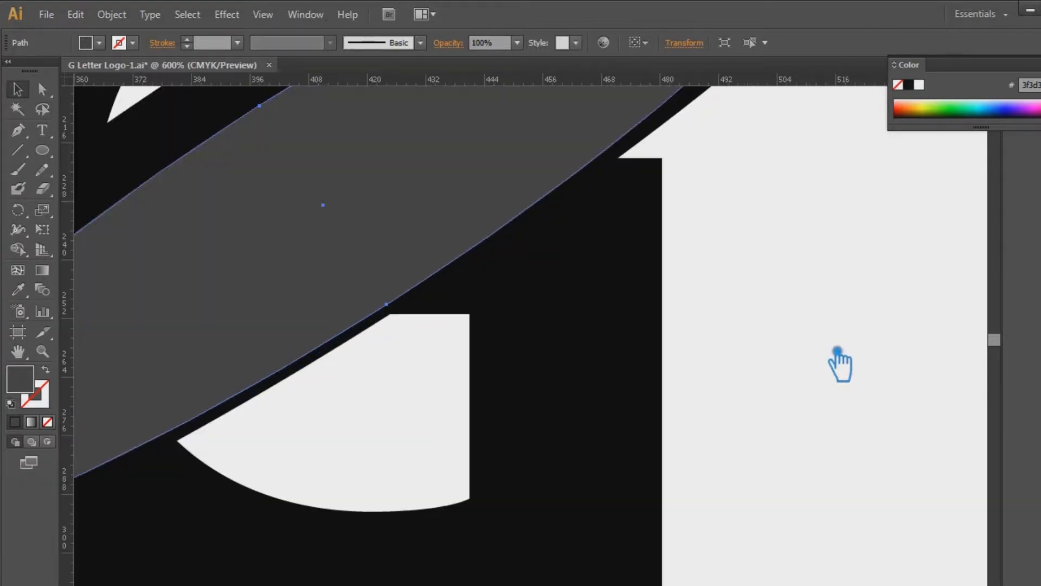
pyautogui.moveTo(161, 193); pyautogui.dragTo(147, 159)
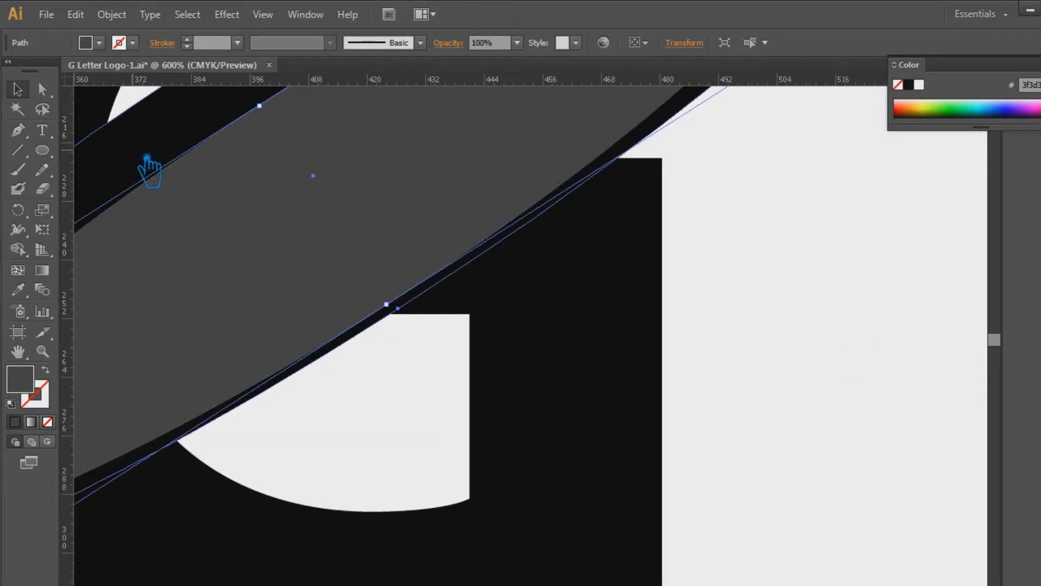
pyautogui.click(146, 159)
pyautogui.doubleClick(35, 388)
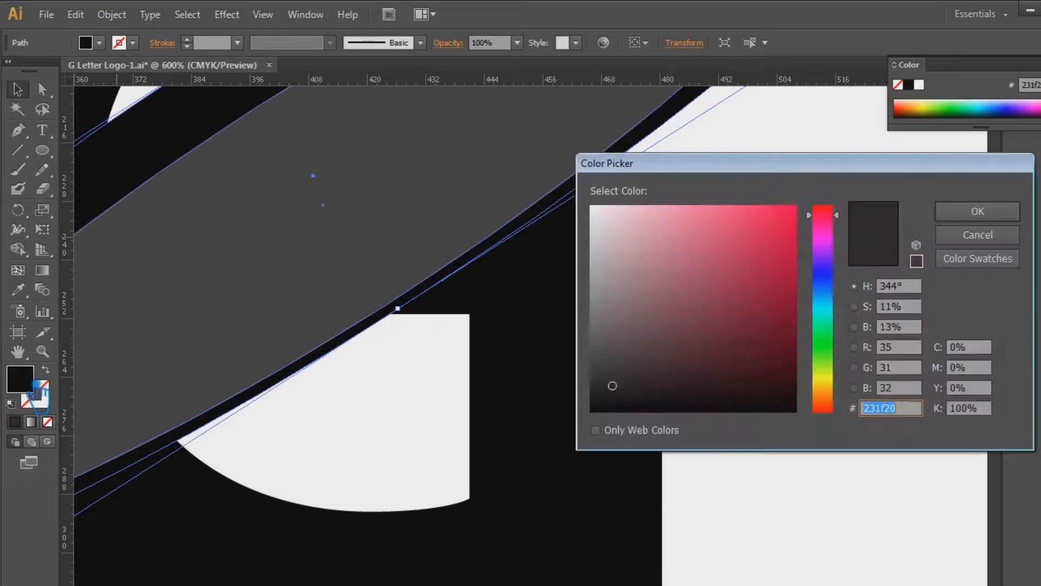
pyautogui.moveTo(613, 386); pyautogui.dragTo(592, 380)
pyautogui.click(957, 213)
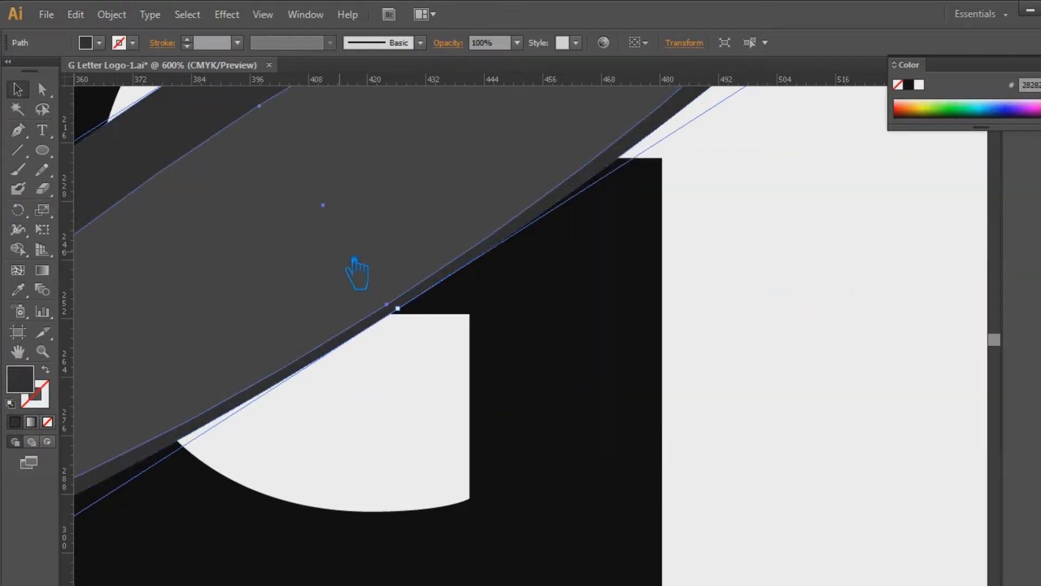
# Move the smaller ellipse slightly down and right until its lower edge meets the larger ellipse's lower edge.
pyautogui.click(357, 274)
pyautogui.press('Down')
pyautogui.press('Down')
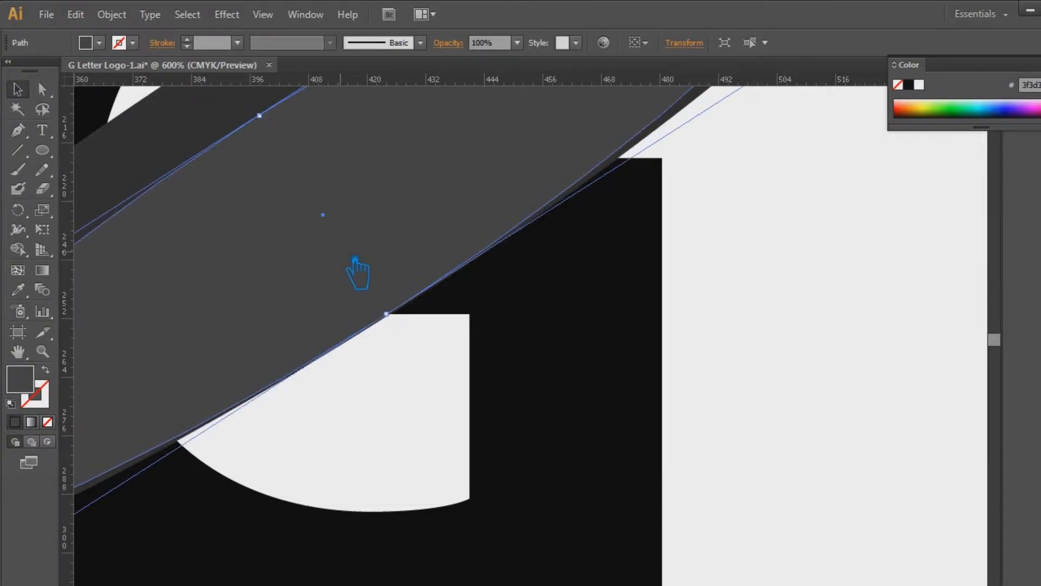
pyautogui.click(814, 310)
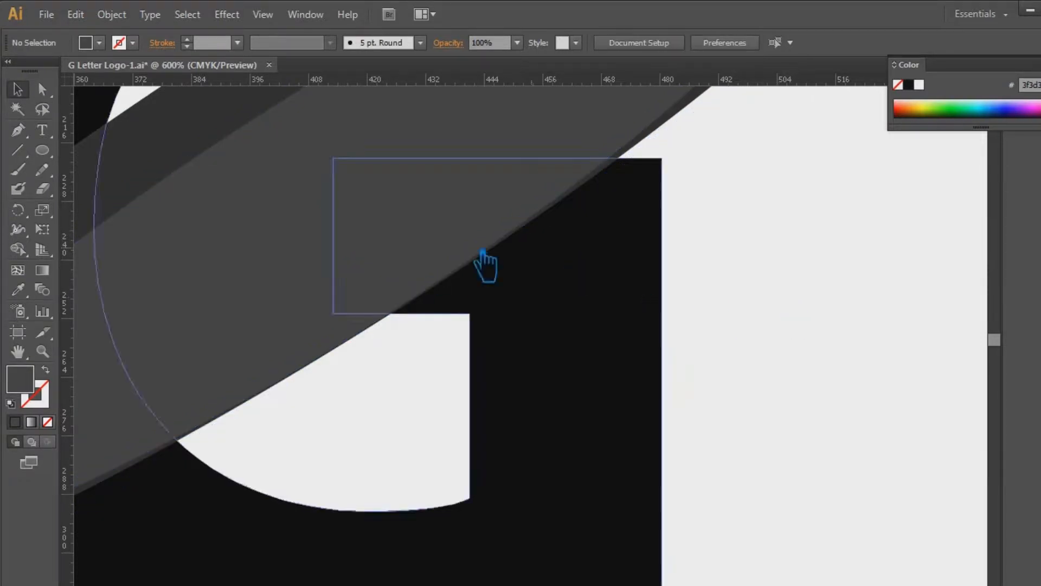
pyautogui.click(407, 239)
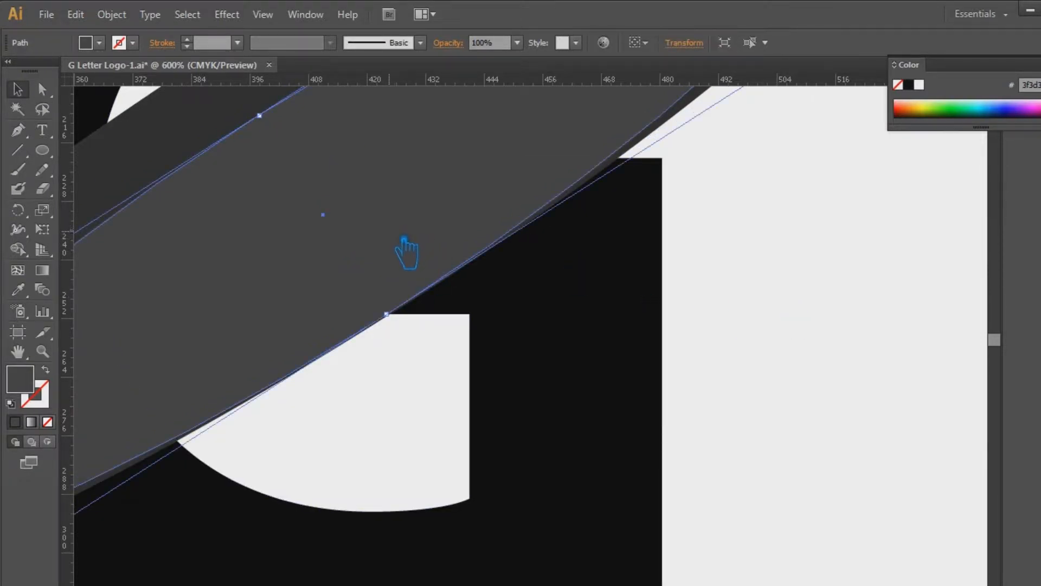
pyautogui.hotkey('ctrl', '+')
pyautogui.hotkey('ctrl', '+')
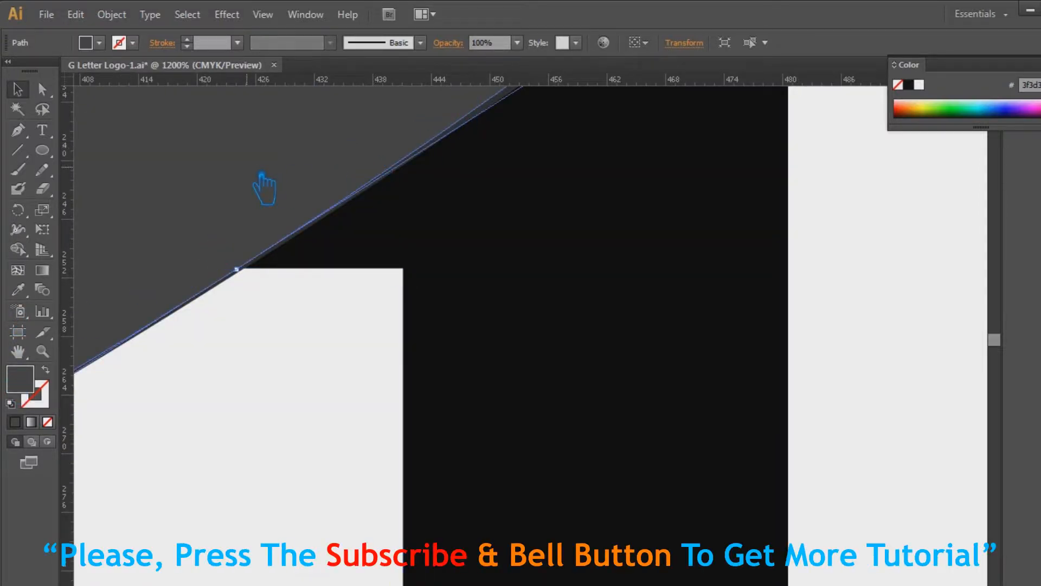
pyautogui.moveTo(261, 175); pyautogui.dragTo(267, 182)
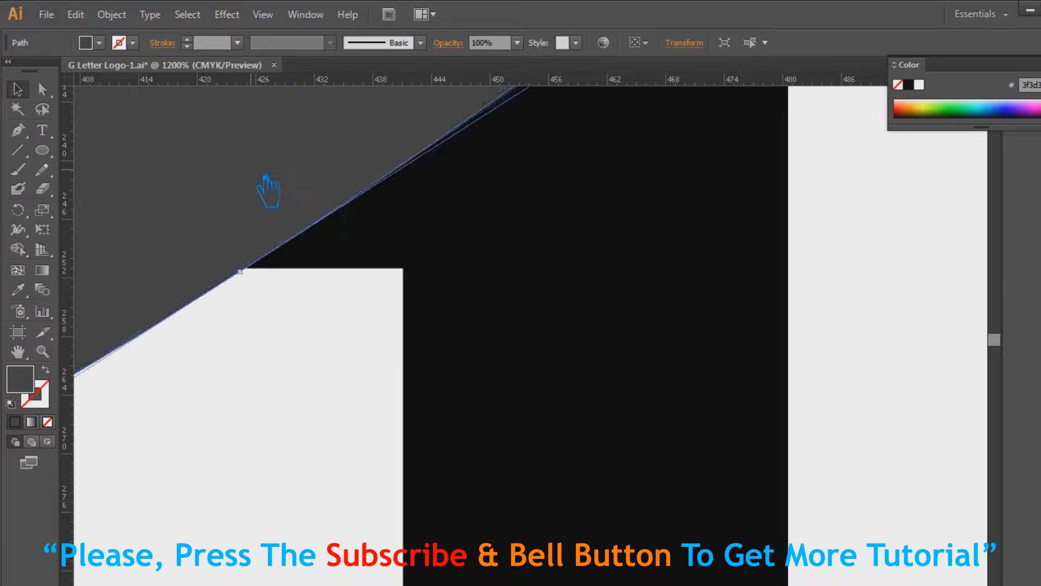
pyautogui.scroll(-5, 387, 279)
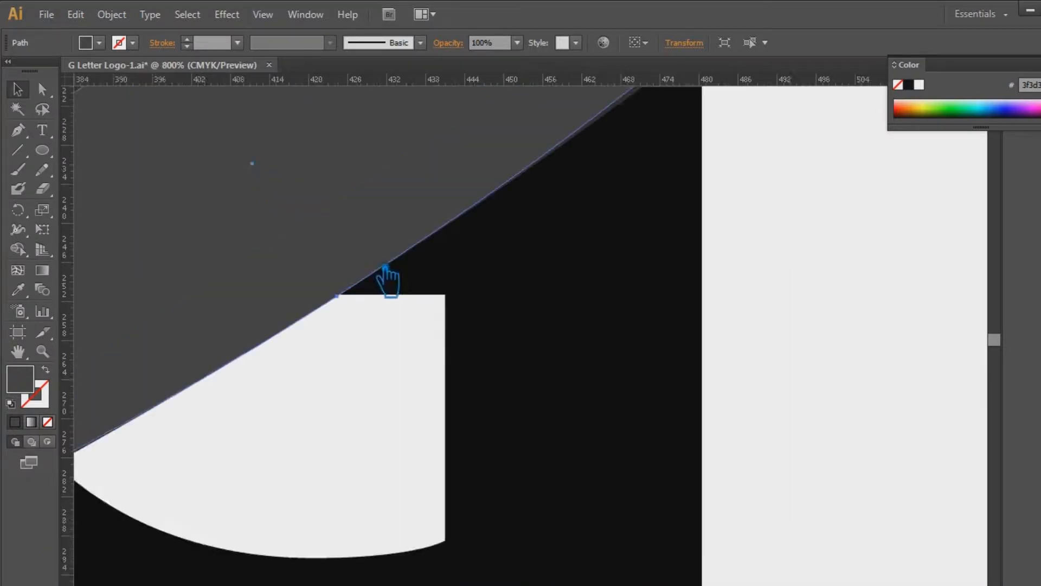
pyautogui.scroll(-1, 387, 279)
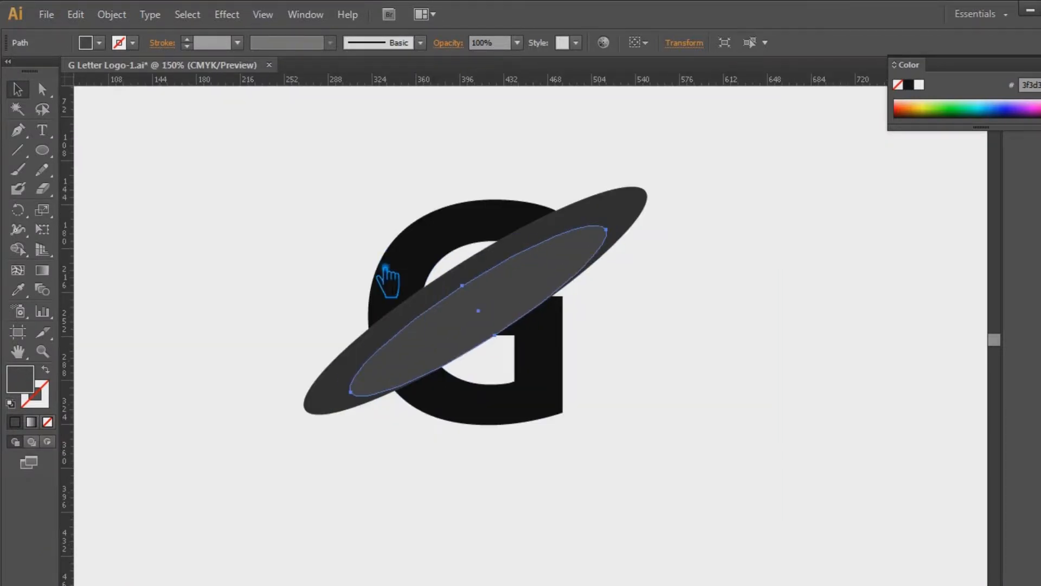
# Divide the G and both ellipses into separate pieces with Pathfinder, and ungroup the result.
pyautogui.moveTo(718, 469); pyautogui.dragTo(238, 189)
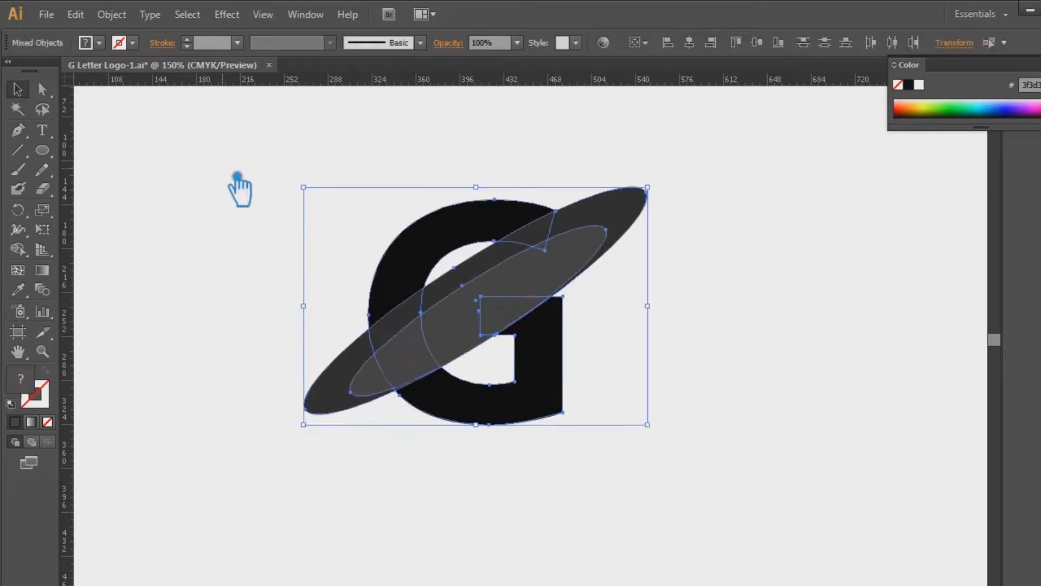
pyautogui.hotkey('ctrl', 'shift', 'F9')
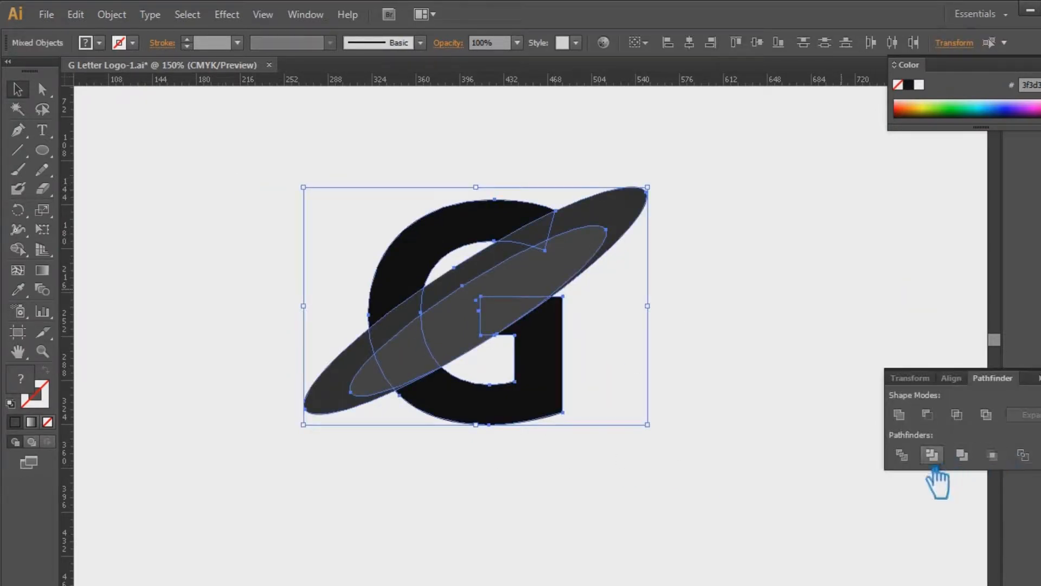
pyautogui.click(901, 456)
pyautogui.click(813, 343)
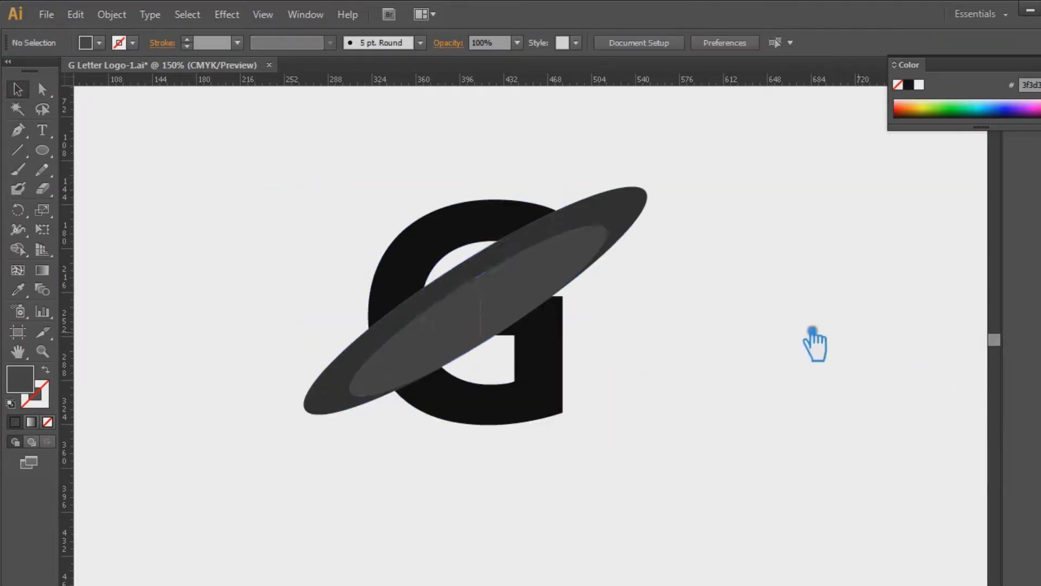
pyautogui.rightClick(460, 310)
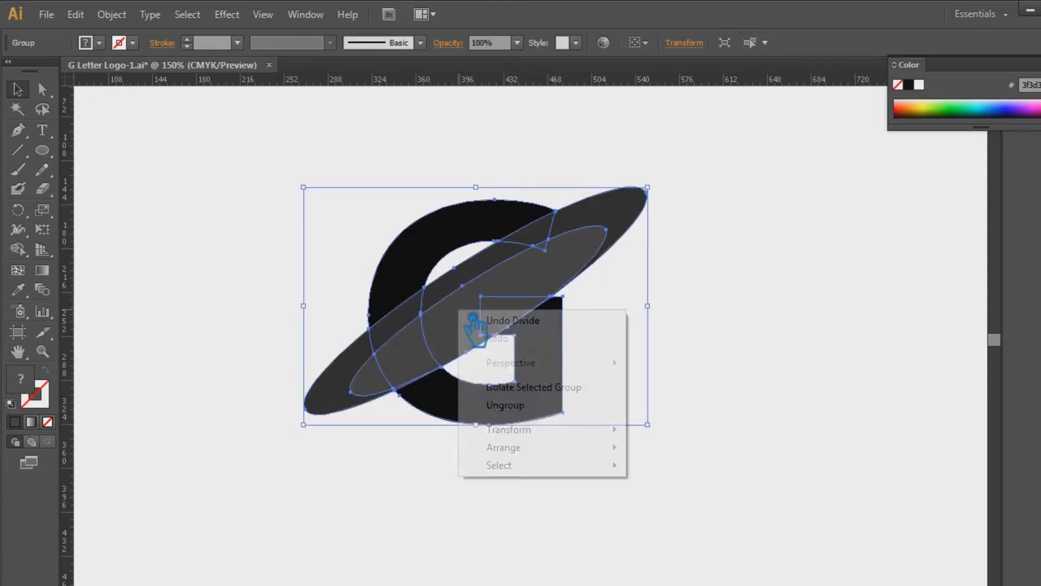
pyautogui.click(530, 407)
pyautogui.click(708, 309)
# Delete the inner ellipse's pieces, keeping only the part that forms the crossbar of the G.
pyautogui.click(504, 316)
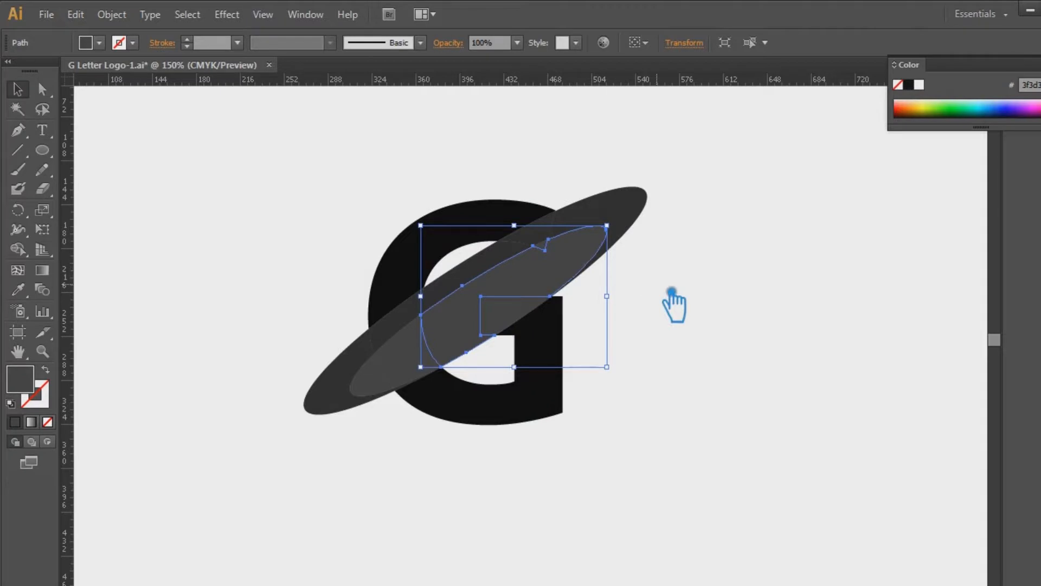
pyautogui.press('Delete')
pyautogui.click(412, 367)
pyautogui.press('Delete')
pyautogui.click(380, 379)
pyautogui.press('Delete')
pyautogui.click(548, 245)
pyautogui.press('Delete')
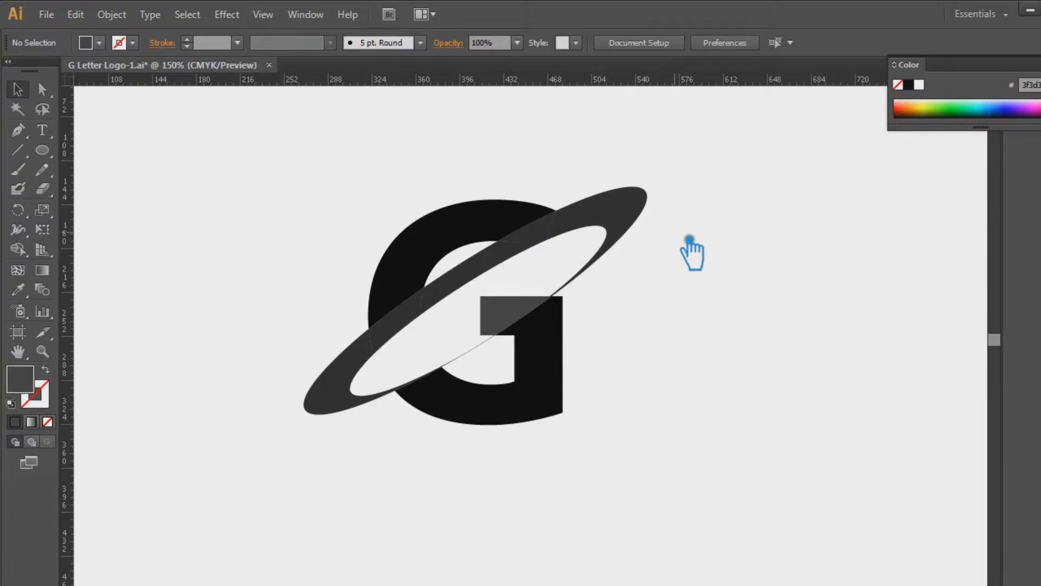
# Unite all the dark gray ring pieces from the lower-left end to the upper-right end into one shape.
pyautogui.click(534, 239)
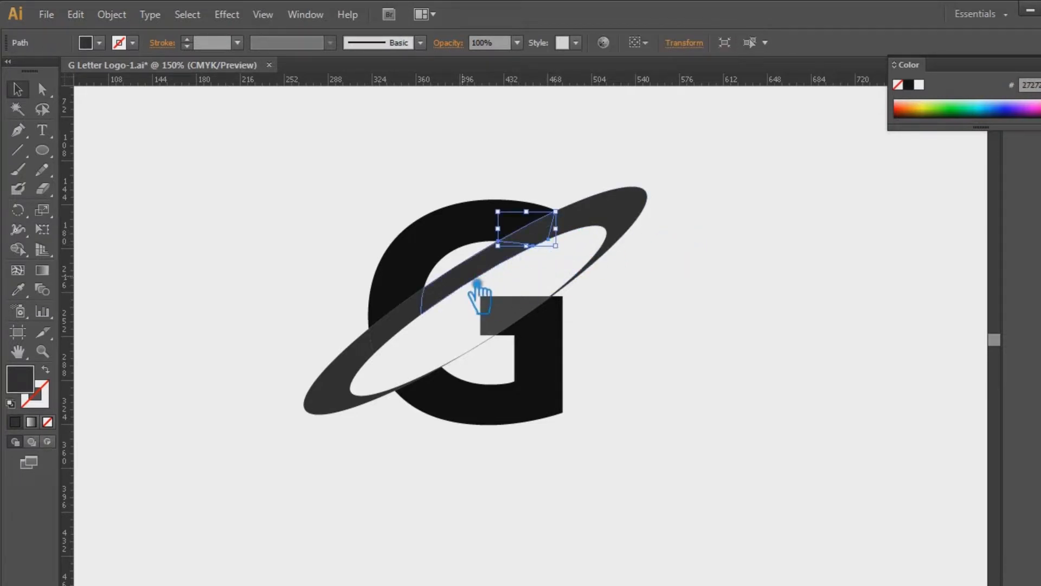
pyautogui.click(477, 287)
pyautogui.click(359, 374)
pyautogui.keyDown('shift'); pyautogui.click(423, 321); pyautogui.keyUp('shift')
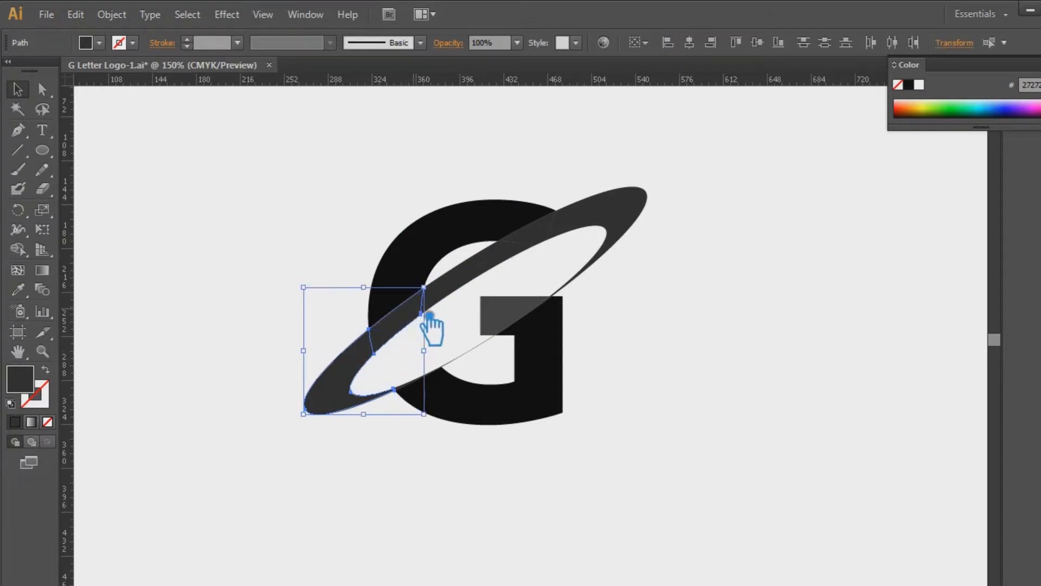
pyautogui.keyDown('shift'); pyautogui.click(459, 284); pyautogui.keyUp('shift')
pyautogui.keyDown('shift'); pyautogui.click(545, 238); pyautogui.keyUp('shift')
pyautogui.keyDown('shift'); pyautogui.click(609, 228); pyautogui.keyUp('shift')
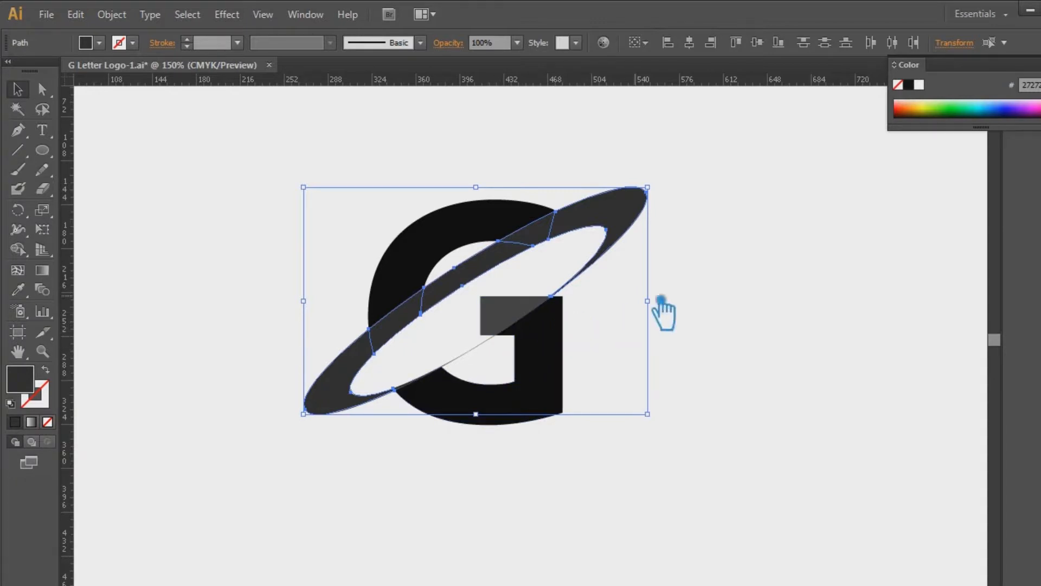
pyautogui.hotkey('ctrl', 'shift', 'F9')
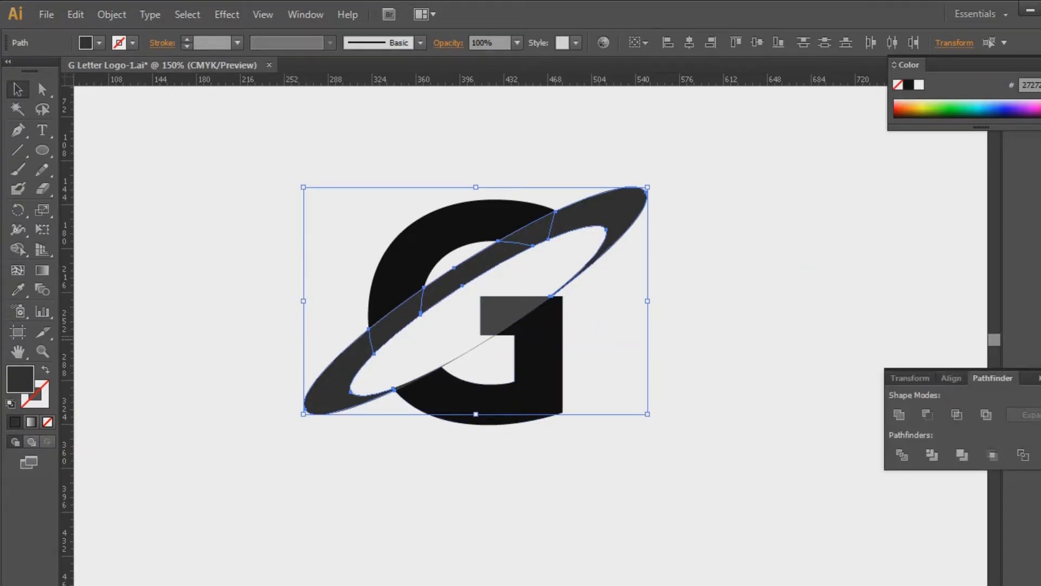
pyautogui.click(903, 416)
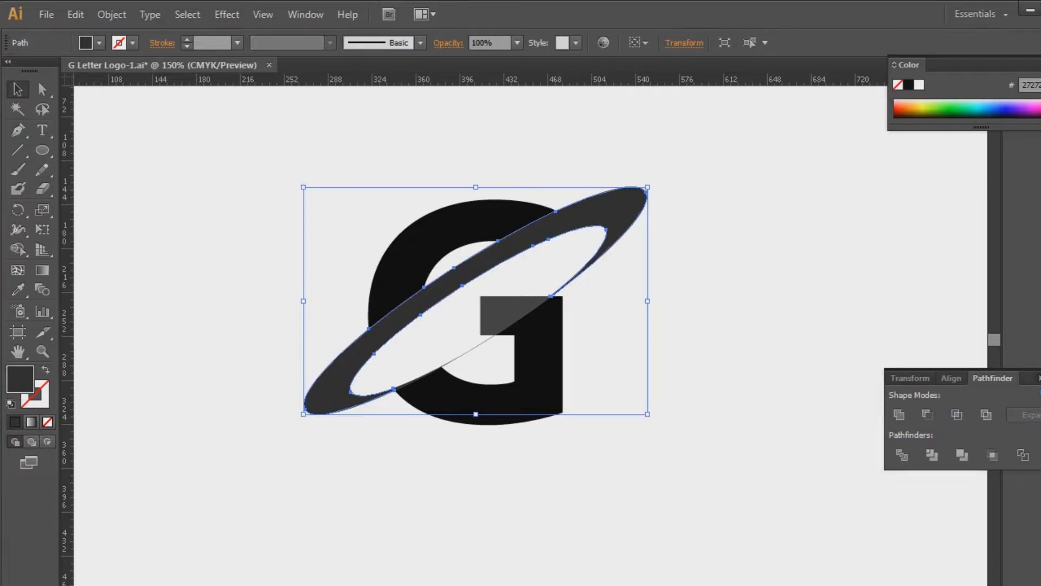
pyautogui.click(878, 356)
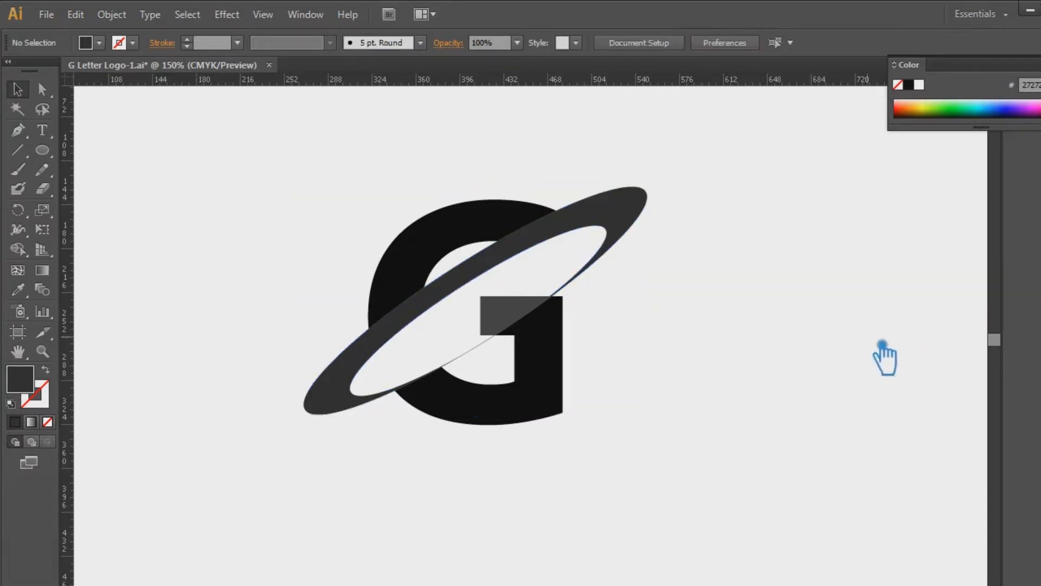
# Delete the leftover thin ring slivers that cross the lower opening of the G.
pyautogui.click(484, 358)
pyautogui.press('Delete')
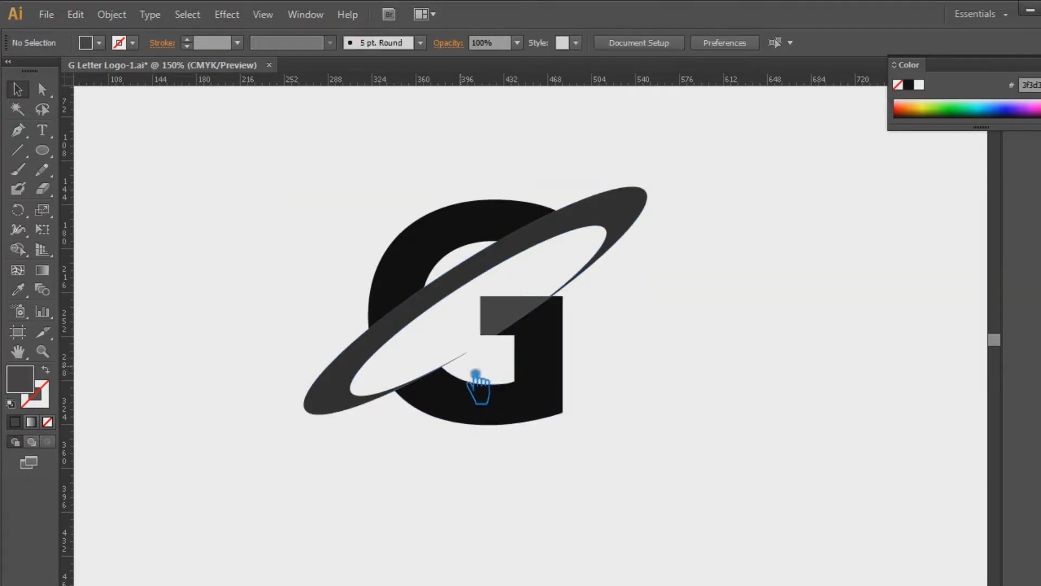
pyautogui.click(470, 368)
pyautogui.press('Delete')
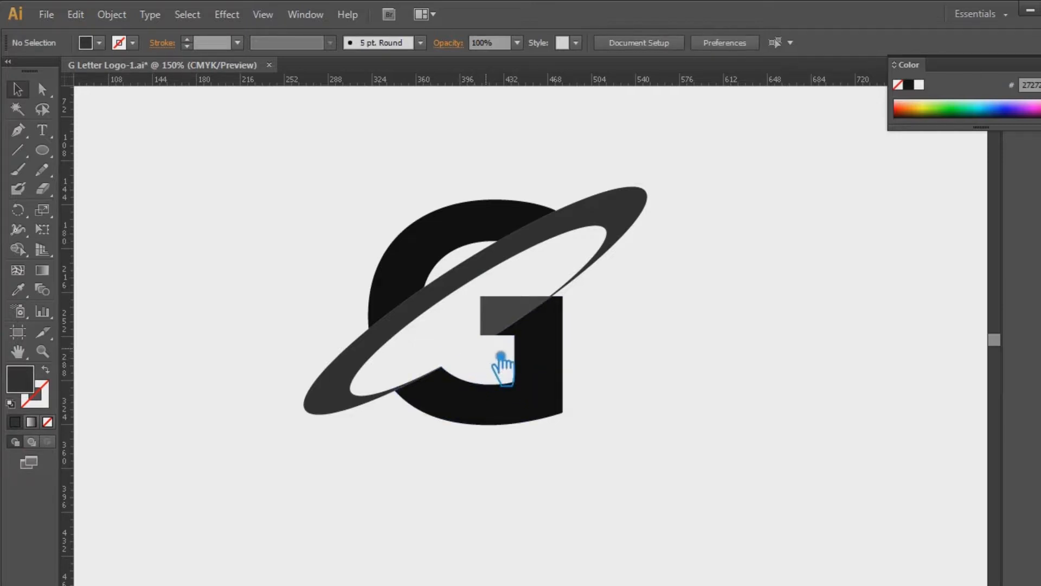
pyautogui.click(488, 363)
pyautogui.press('Delete')
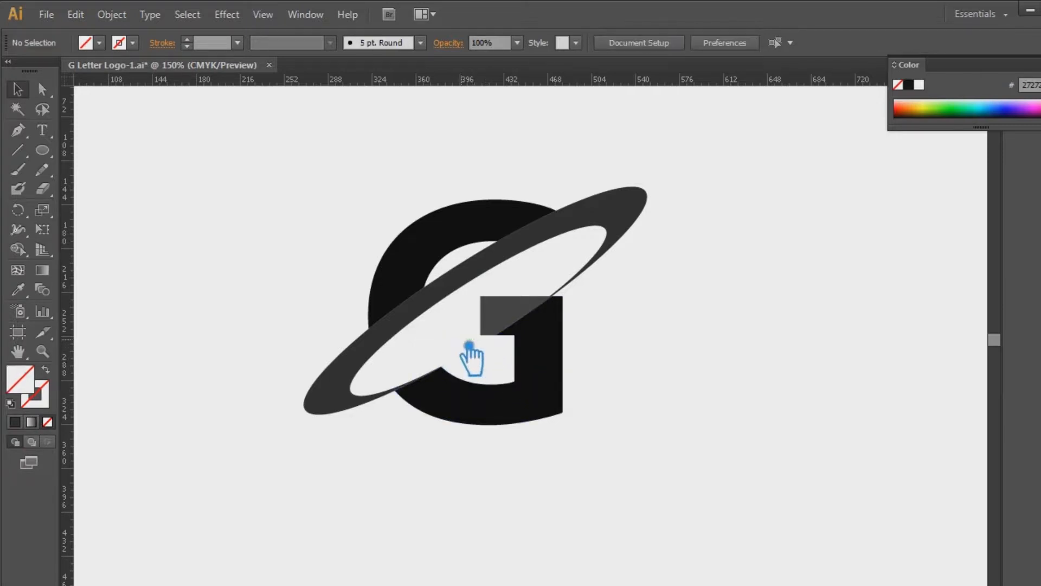
# Recolor the lower body of the G with a neutral dark gray fill.
pyautogui.click(469, 274)
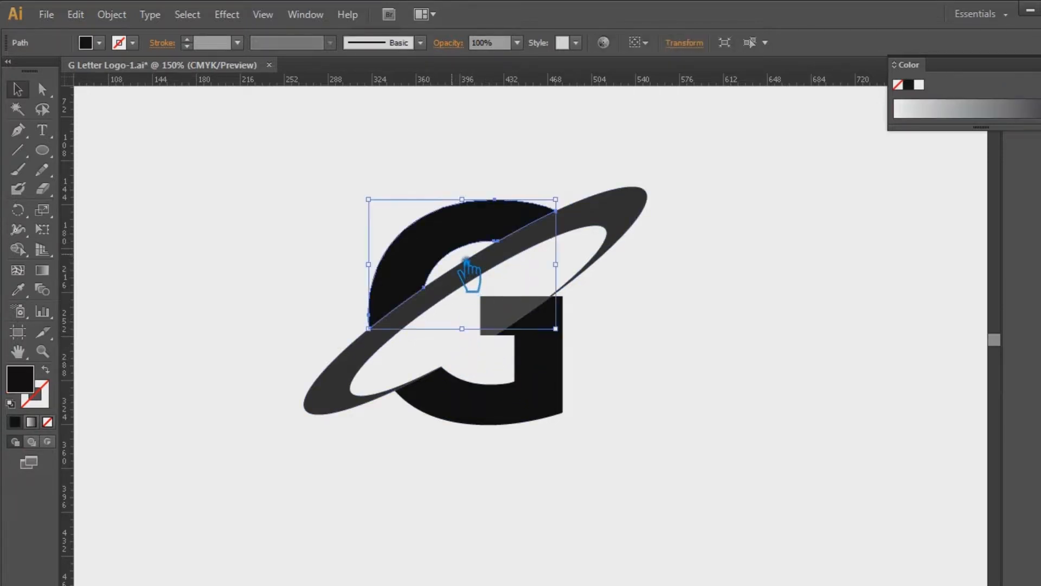
pyautogui.click(753, 317)
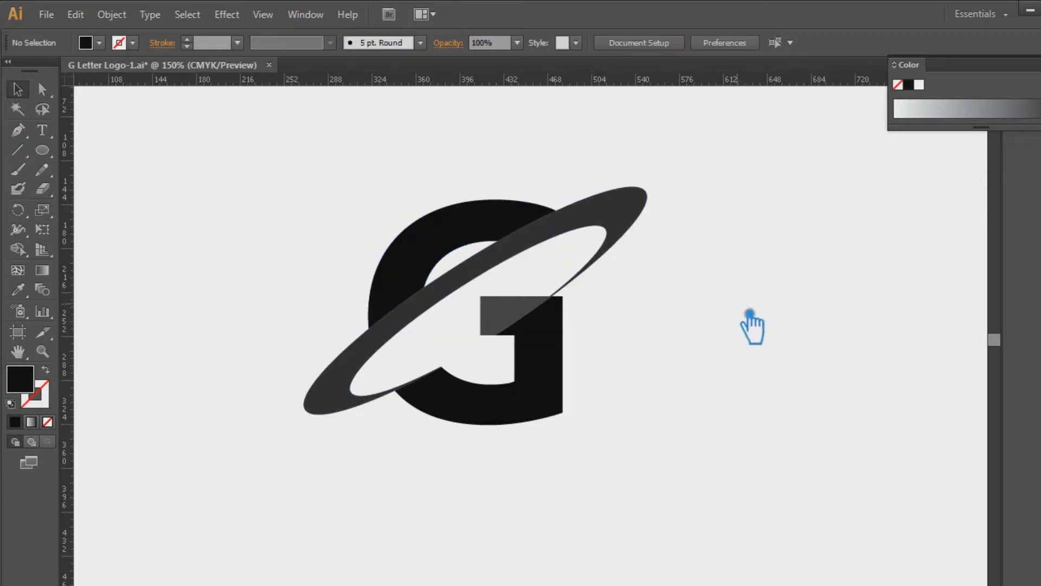
pyautogui.click(558, 413)
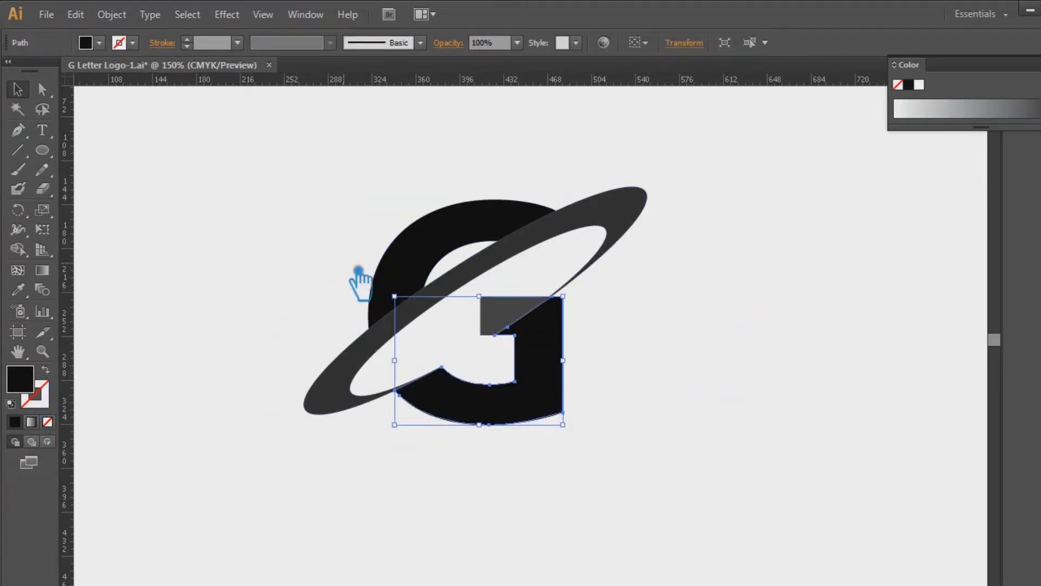
pyautogui.doubleClick(32, 391)
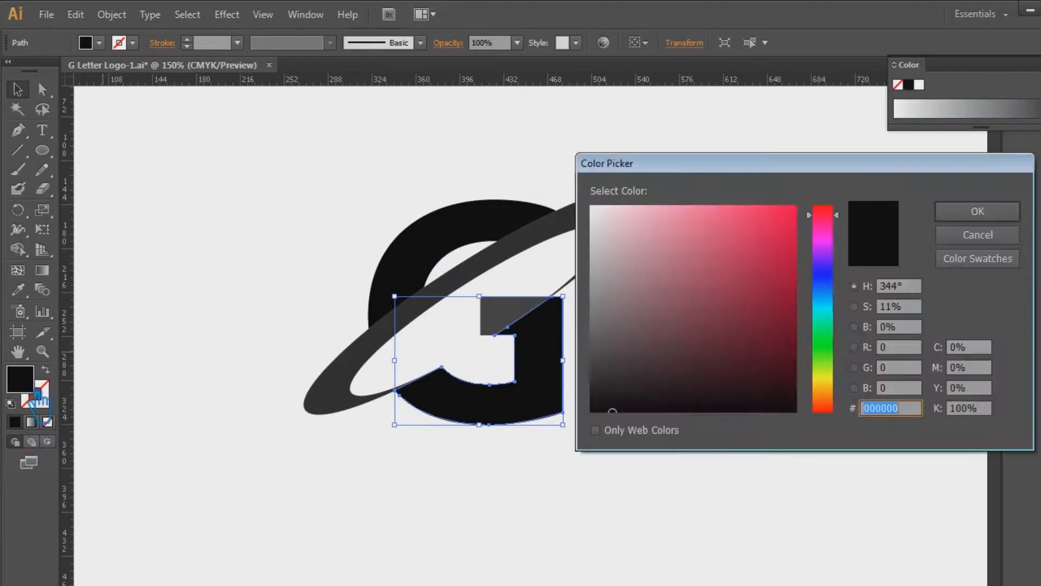
pyautogui.moveTo(627, 399); pyautogui.dragTo(599, 395)
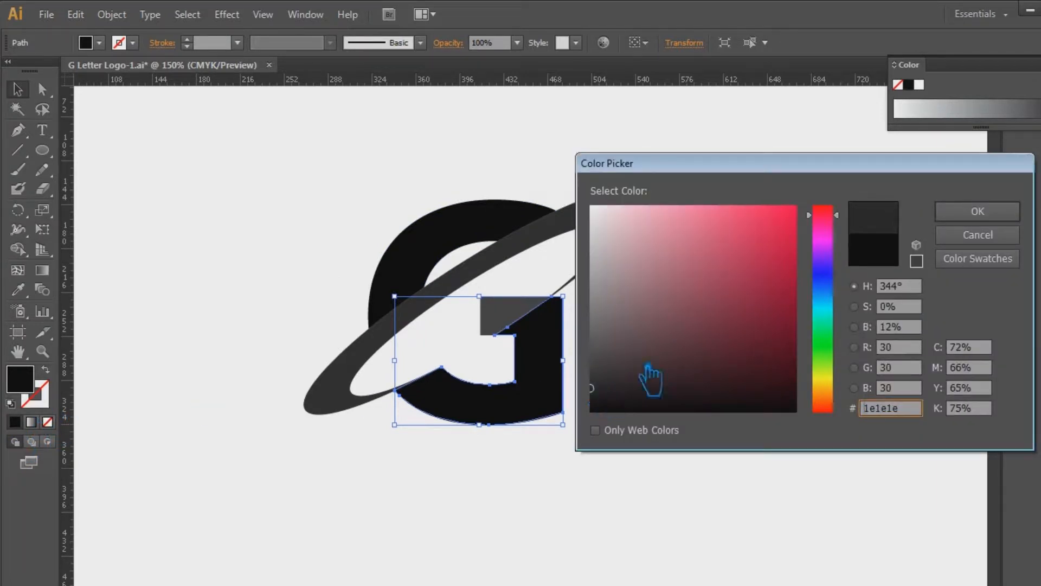
pyautogui.click(976, 212)
pyautogui.click(781, 291)
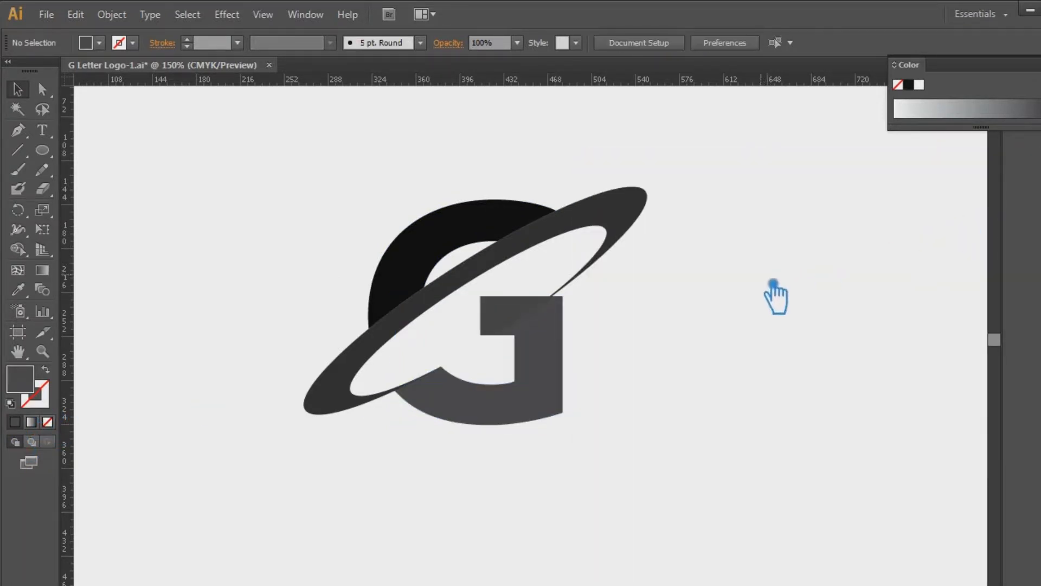
# Match the fill of the G's lower body to the dark gray ring with the Eyedropper.
pyautogui.click(553, 374)
pyautogui.click(17, 289)
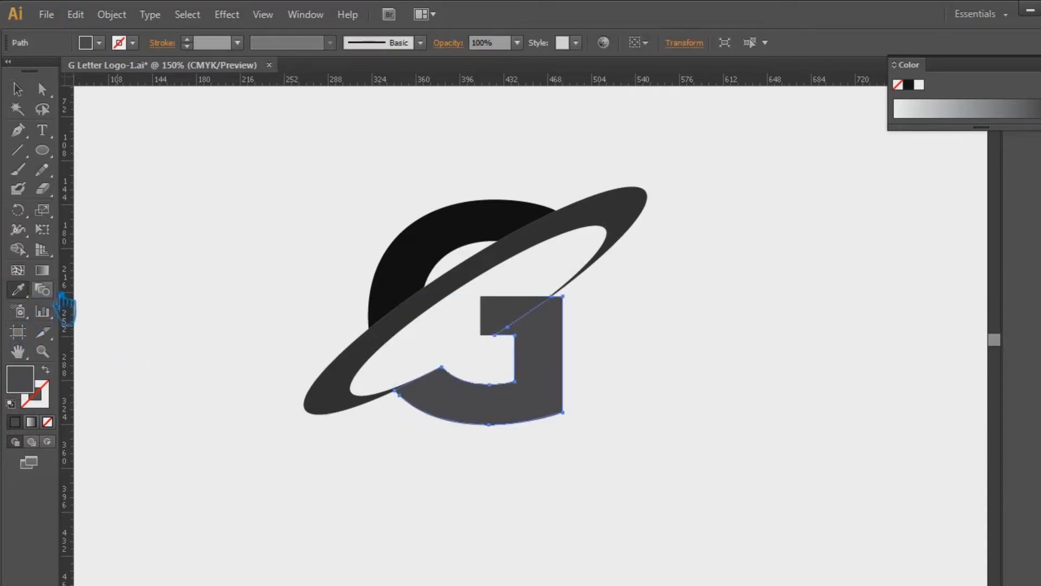
pyautogui.click(630, 222)
pyautogui.click(18, 90)
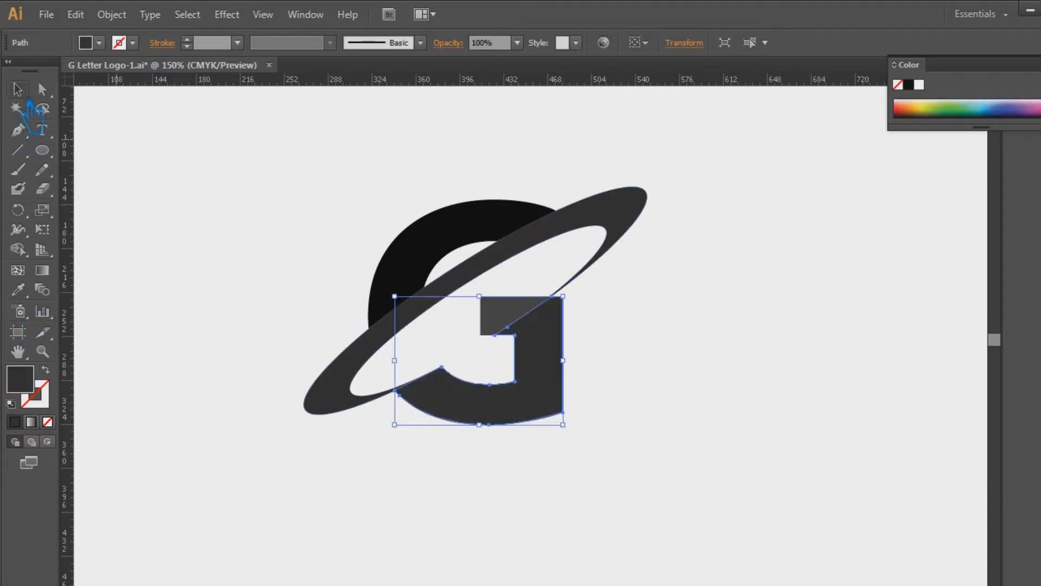
# Fill the upper arc of the G with dark teal 07515b, switching its color mode away from grayscale.
pyautogui.click(460, 233)
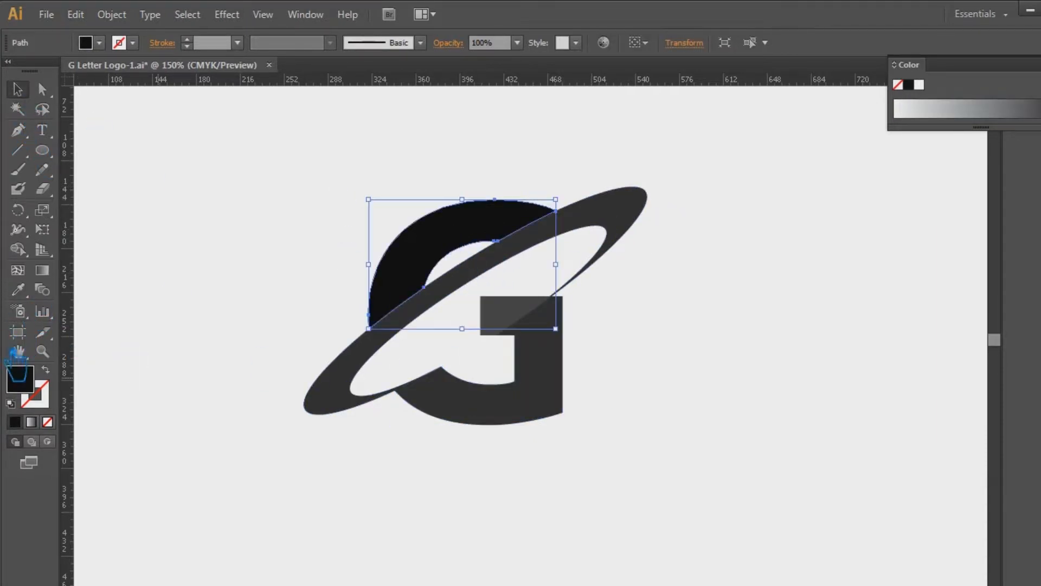
pyautogui.doubleClick(37, 389)
pyautogui.moveTo(835, 321)
pyautogui.mouseDown()
pyautogui.moveTo(835, 304)
pyautogui.moveTo(846, 313)
pyautogui.moveTo(773, 332)
pyautogui.moveTo(780, 338)
pyautogui.mouseUp()
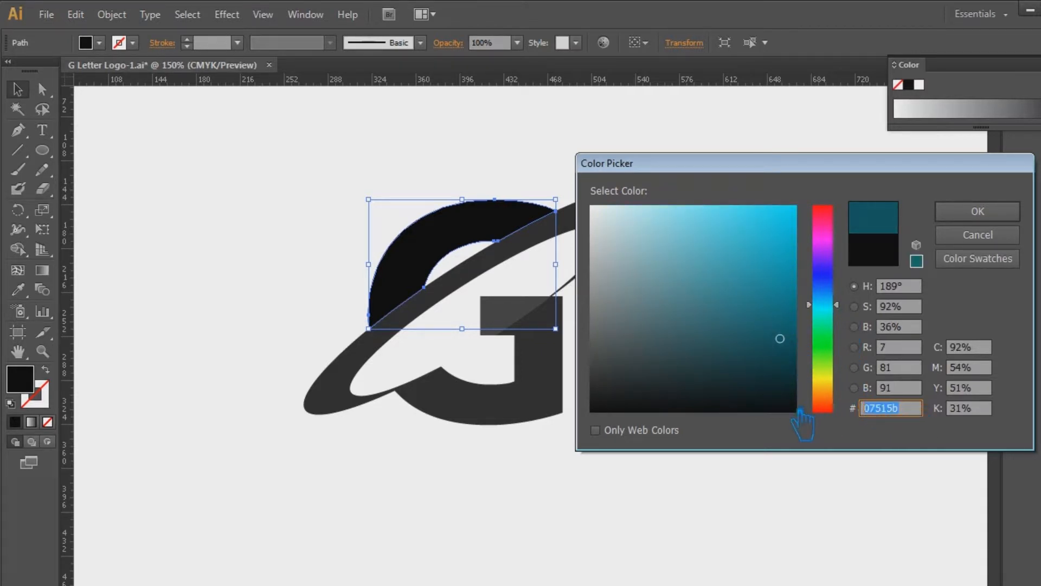
pyautogui.click(978, 211)
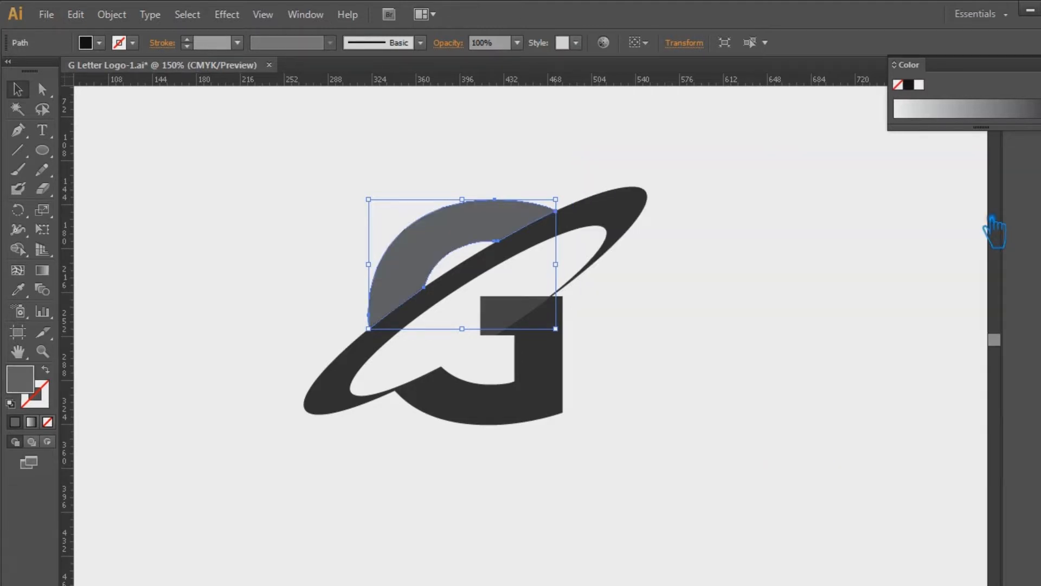
pyautogui.click(1034, 65)
pyautogui.click(985, 109)
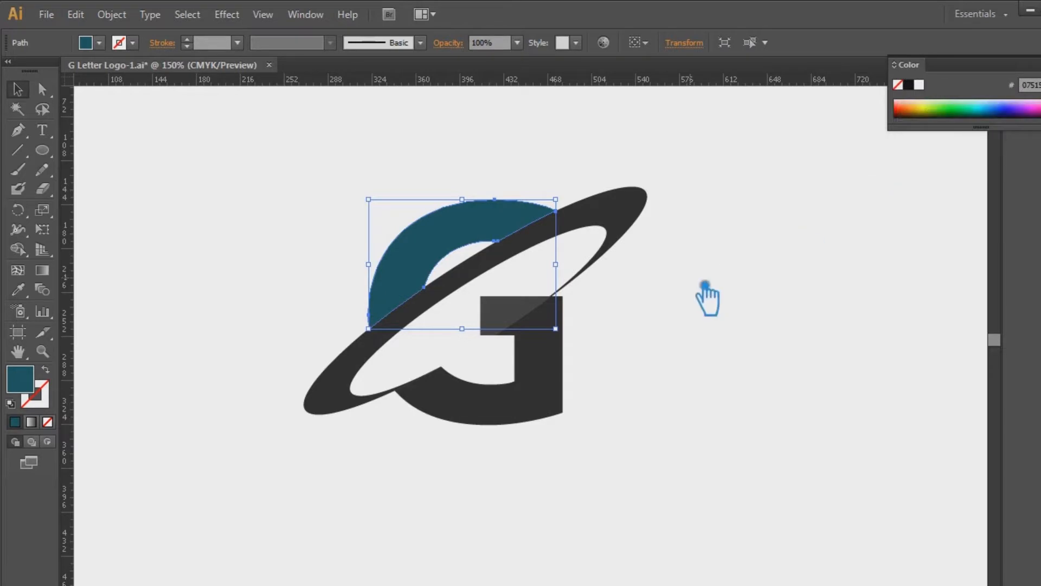
pyautogui.click(705, 296)
# Fill the diagonal ring with teal 07515b and lighten it to a brighter teal than the upper arc.
pyautogui.click(614, 229)
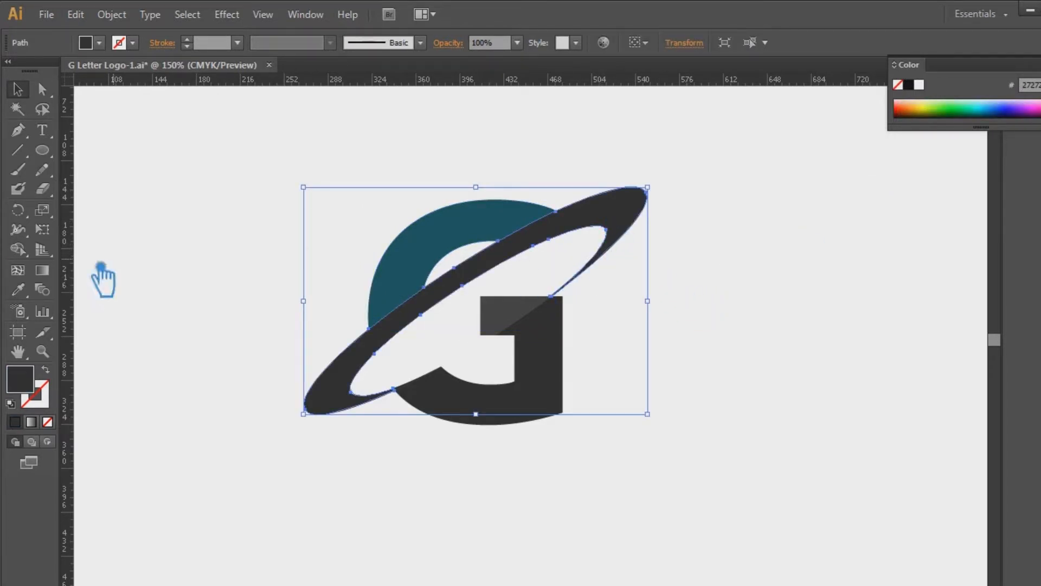
pyautogui.click(43, 168)
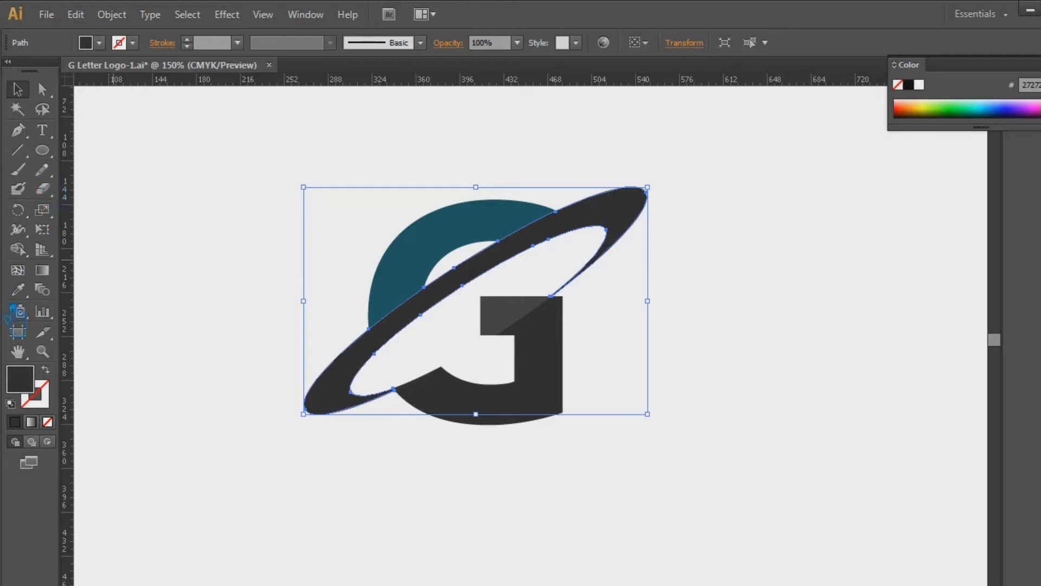
pyautogui.doubleClick(30, 388)
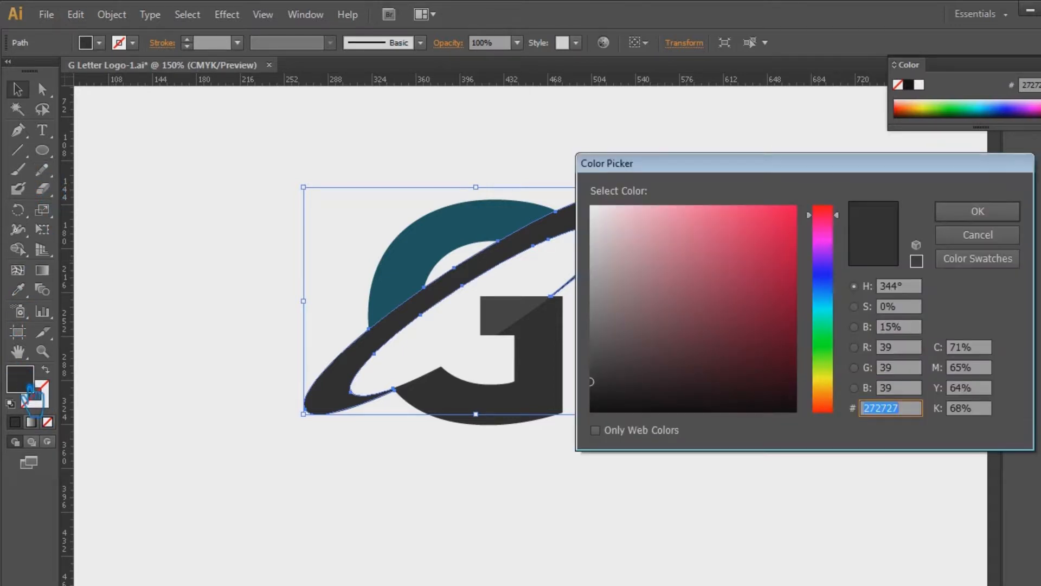
pyautogui.write('07515E')
pyautogui.click(976, 215)
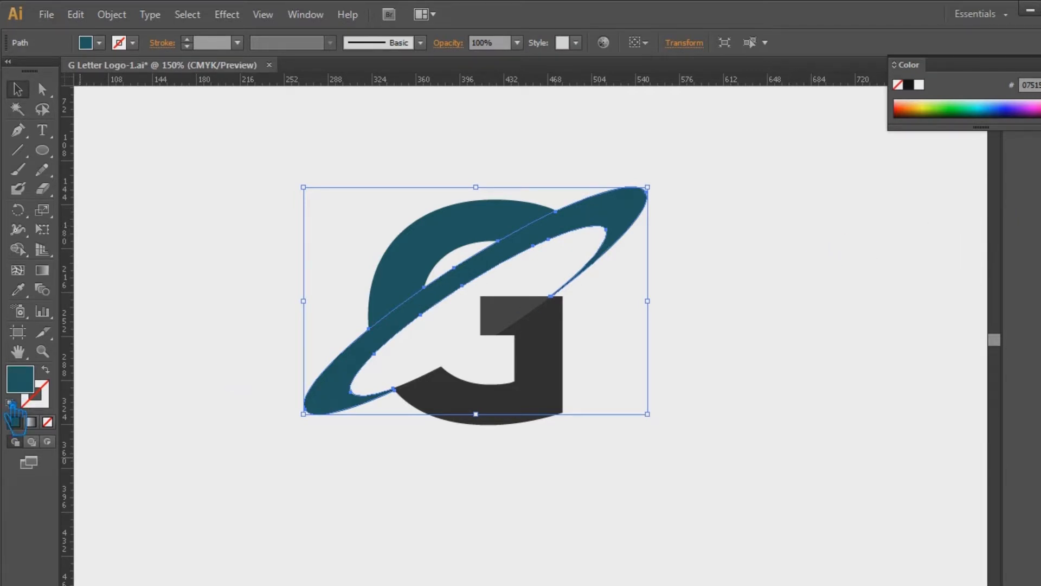
pyautogui.doubleClick(42, 386)
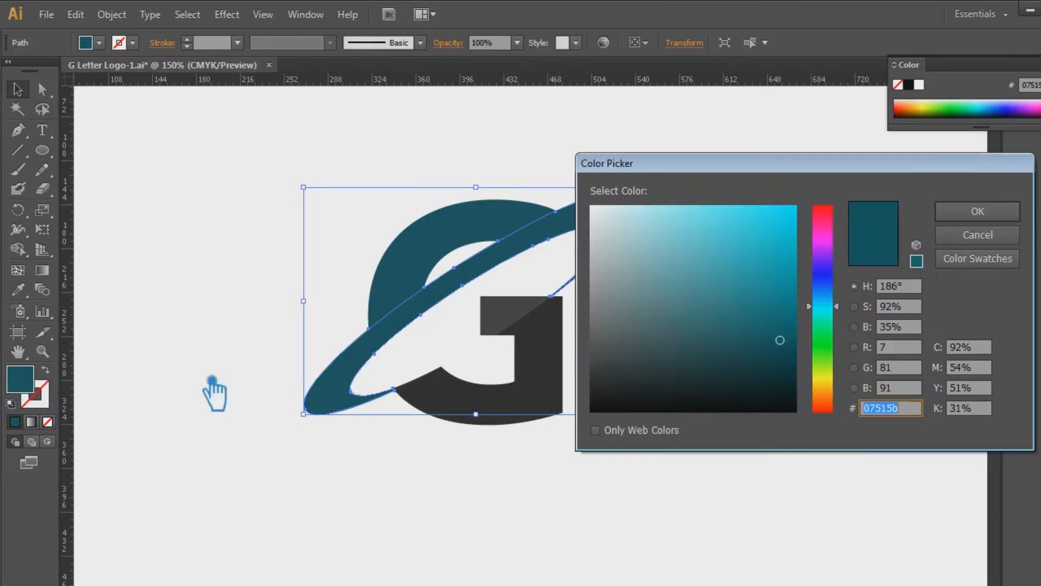
pyautogui.moveTo(796, 347); pyautogui.dragTo(792, 321)
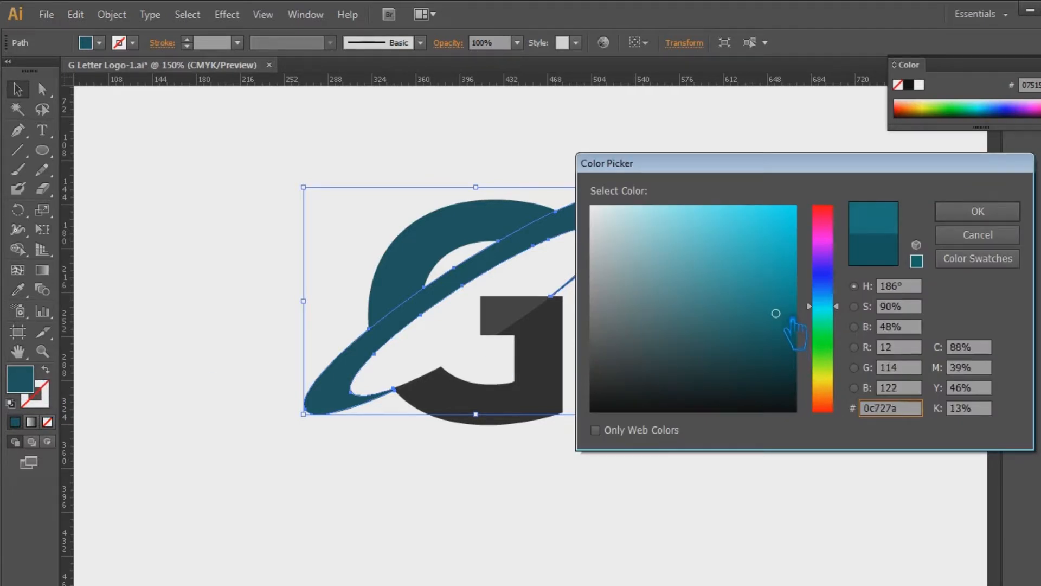
pyautogui.click(978, 211)
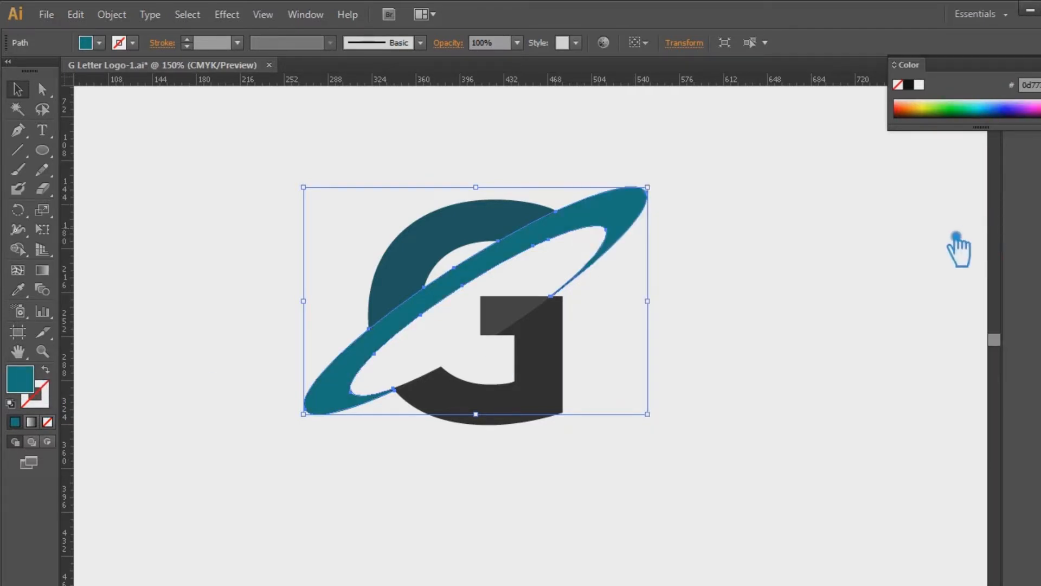
pyautogui.click(854, 261)
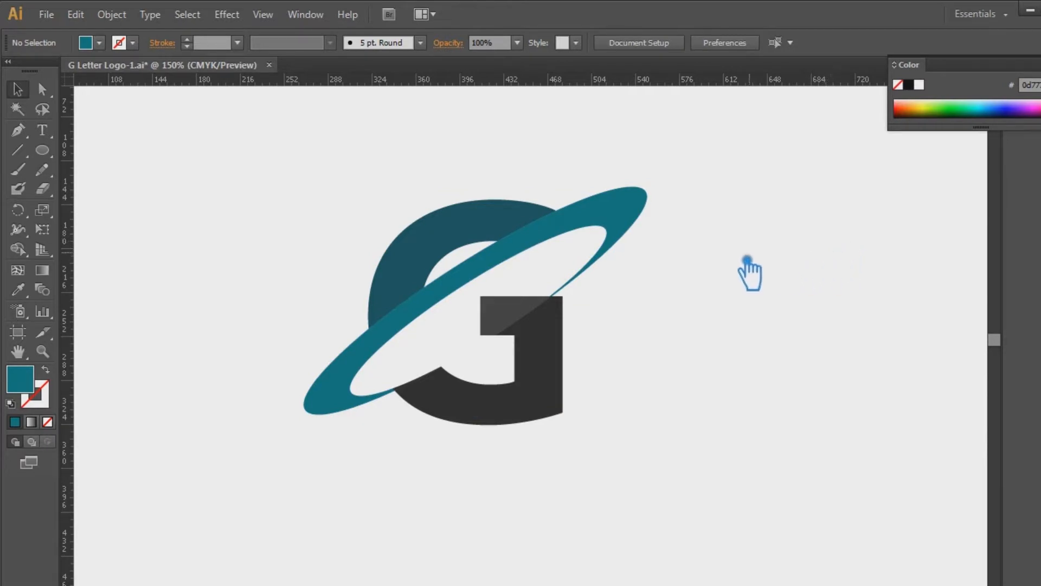
# Paste a copy of the ring in front of the original and nudge it slightly up and to the left.
pyautogui.click(552, 237)
pyautogui.hotkey('ctrl', 'c')
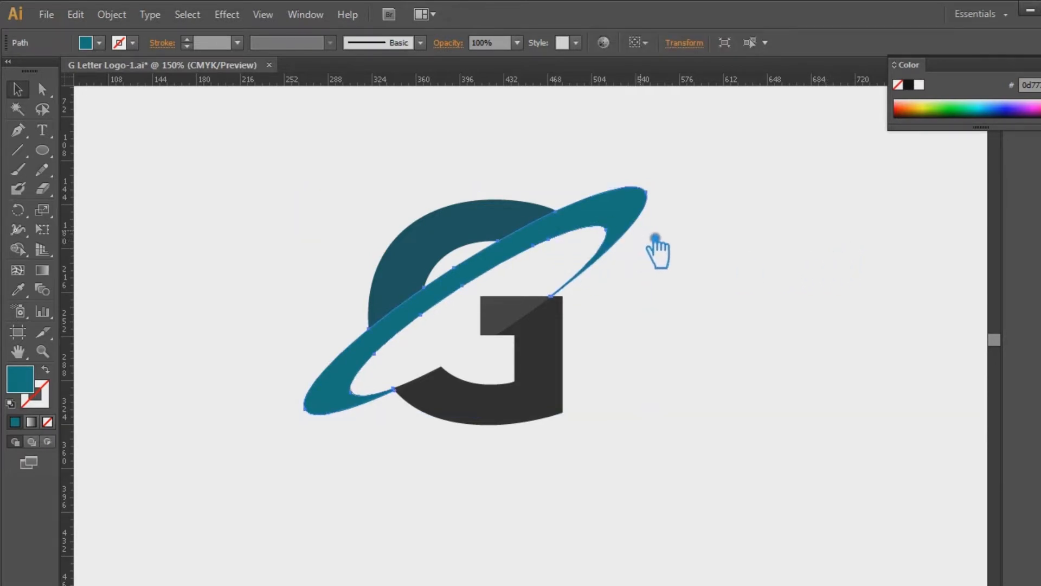
pyautogui.hotkey('ctrl', 'f')
pyautogui.press('Up')
pyautogui.press('Up')
pyautogui.press('Up')
pyautogui.press('Up')
pyautogui.press('Left')
pyautogui.press('Left')
pyautogui.press('Left')
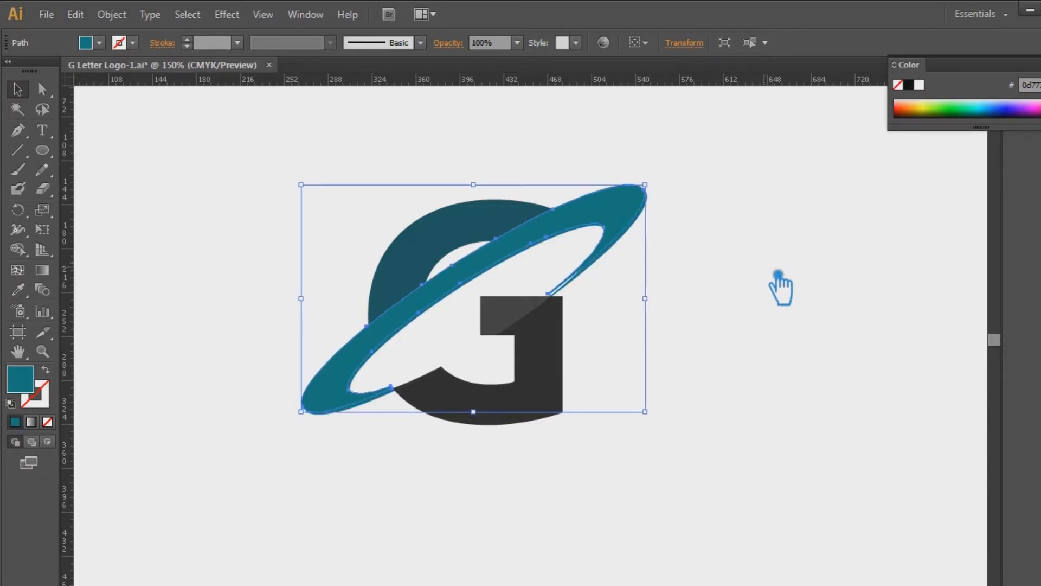
# Divide the shifted ring copy and the upper arc with Pathfinder, and ungroup the resulting pieces.
pyautogui.keyDown('shift'); pyautogui.click(453, 228); pyautogui.keyUp('shift')
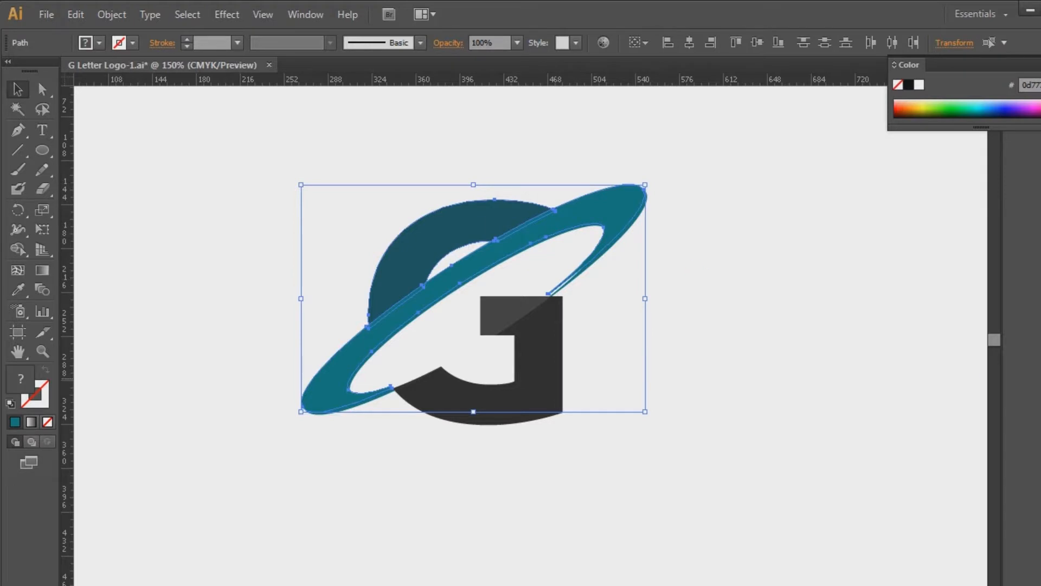
pyautogui.hotkey('ctrl', 'shift', 'F9')
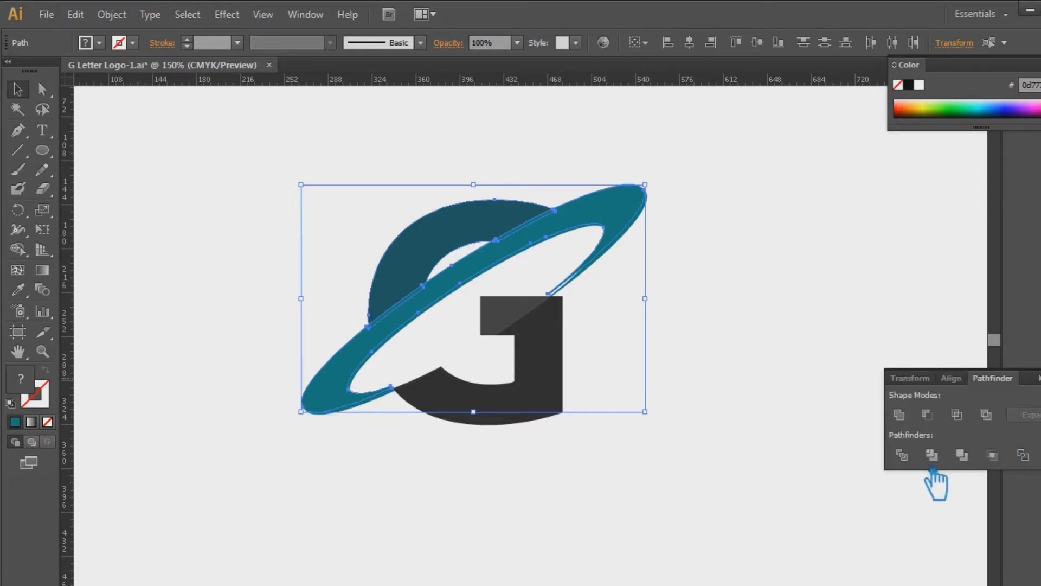
pyautogui.click(903, 456)
pyautogui.hotkey('ctrl', 'shift', 'F9')
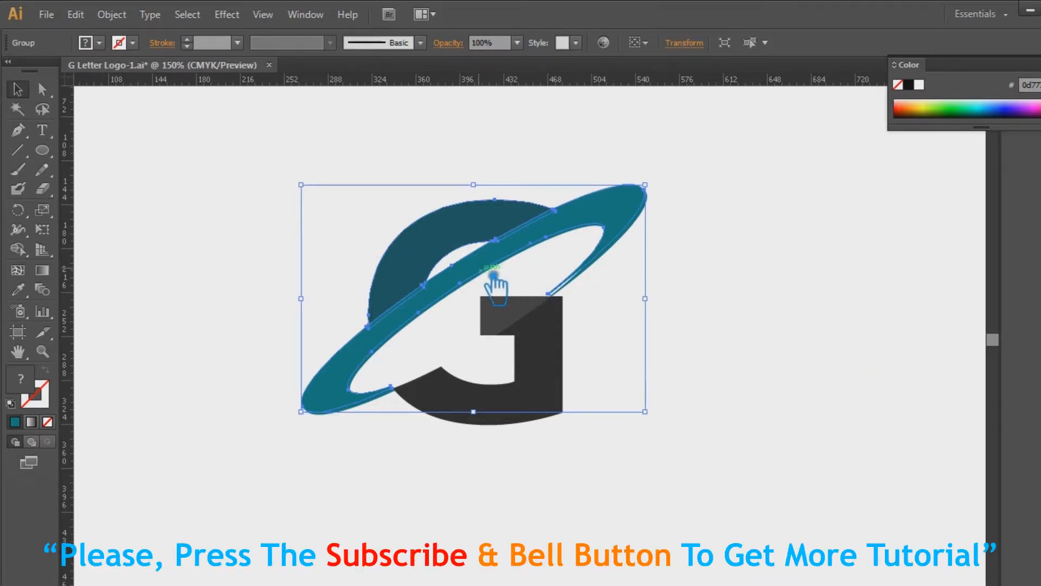
pyautogui.click(571, 262)
pyautogui.rightClick(483, 275)
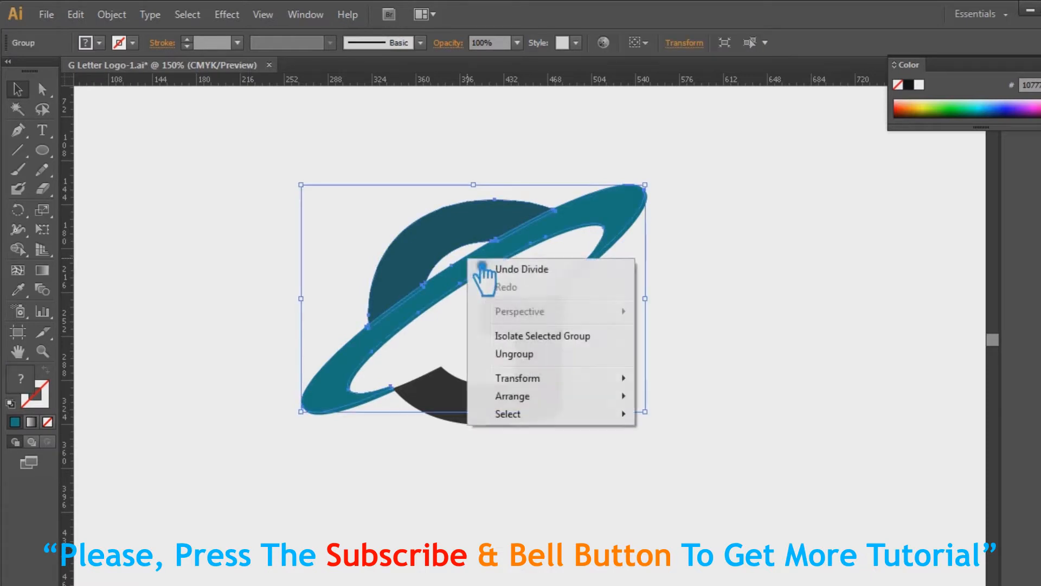
pyautogui.click(522, 355)
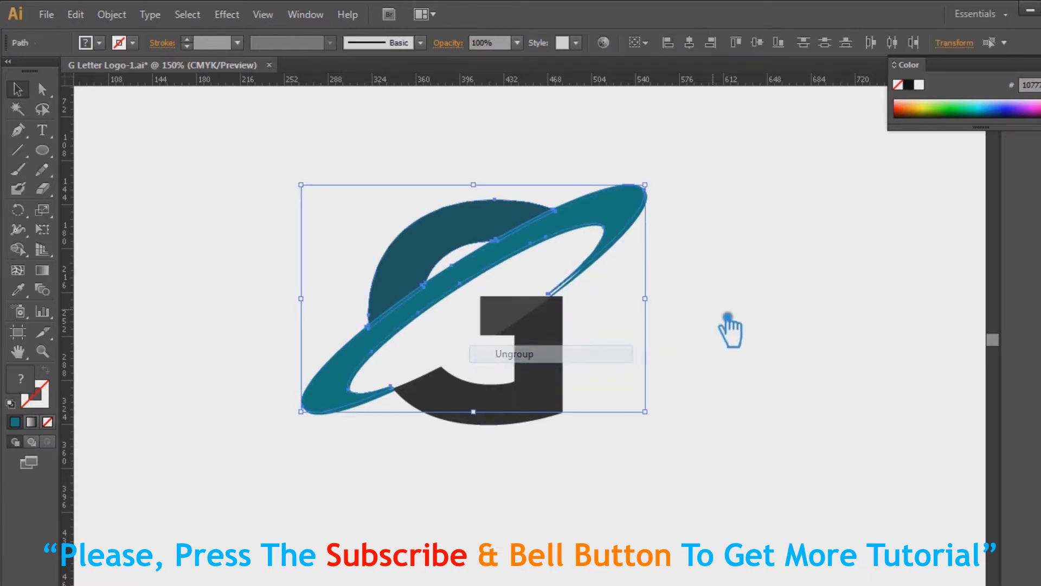
# Remove the rest of the ring copy and group the thin overlap strips along the arc's lower edge.
pyautogui.click(475, 275)
pyautogui.hotkey('ctrl', 'shift', 'a')
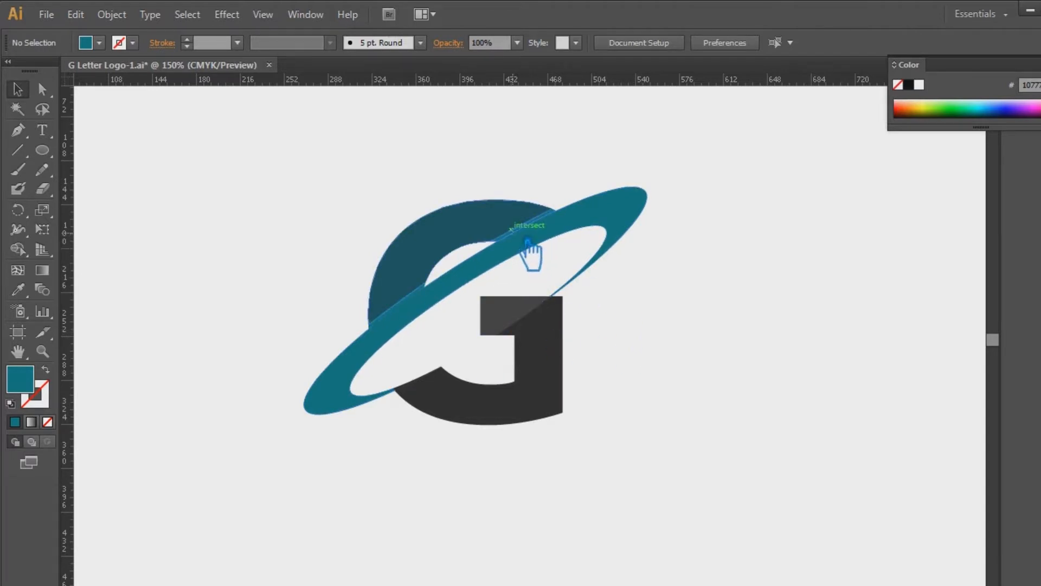
pyautogui.click(501, 245)
pyautogui.keyDown('shift'); pyautogui.click(405, 317); pyautogui.keyUp('shift')
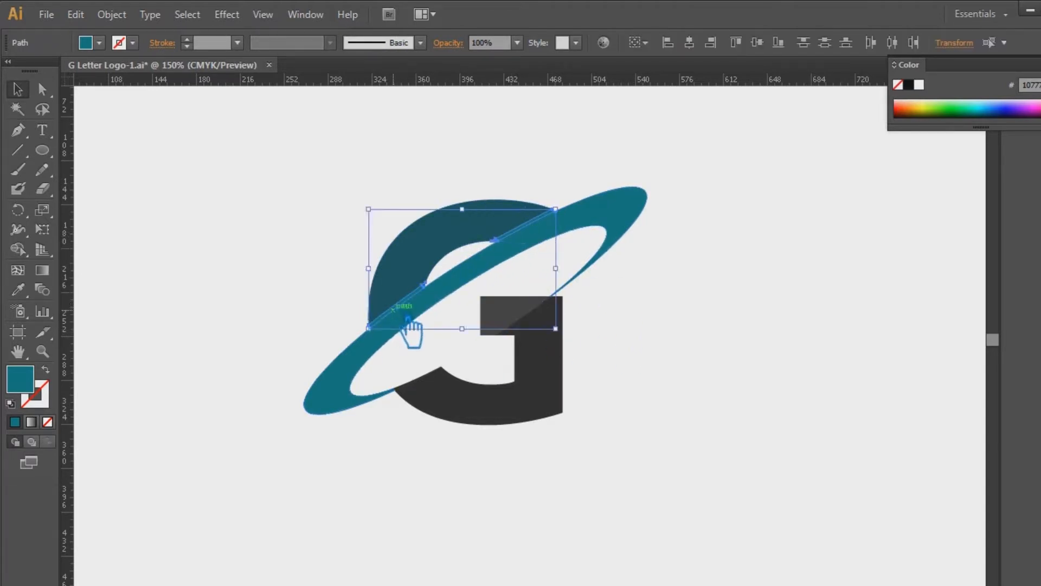
pyautogui.hotkey('ctrl', 'g')
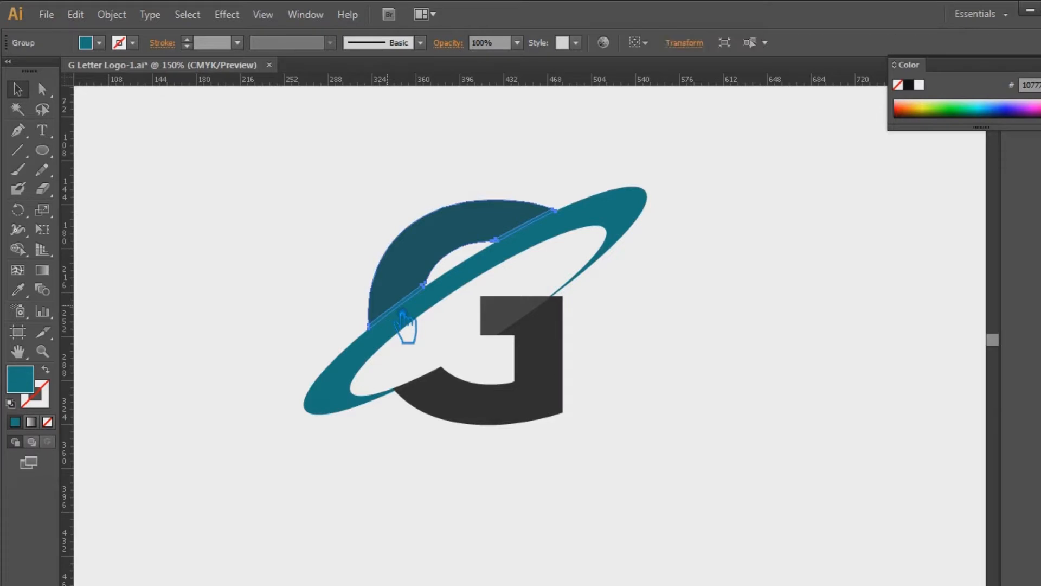
# Fill the grouped thin strips between the arc and the ring with dark teal 0e5e60 as a shadow edge.
pyautogui.doubleClick(21, 381)
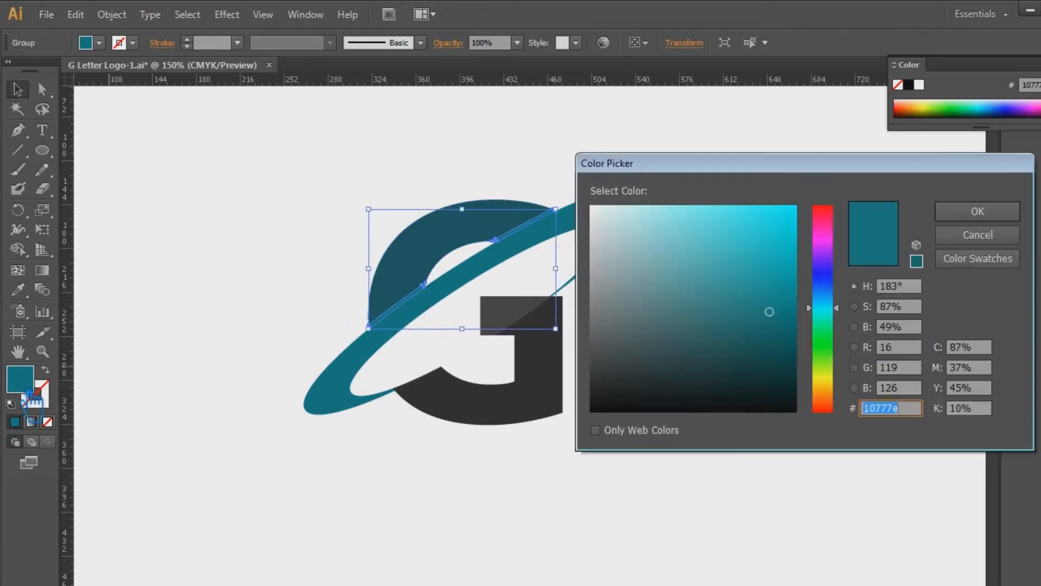
pyautogui.moveTo(785, 324); pyautogui.dragTo(783, 330)
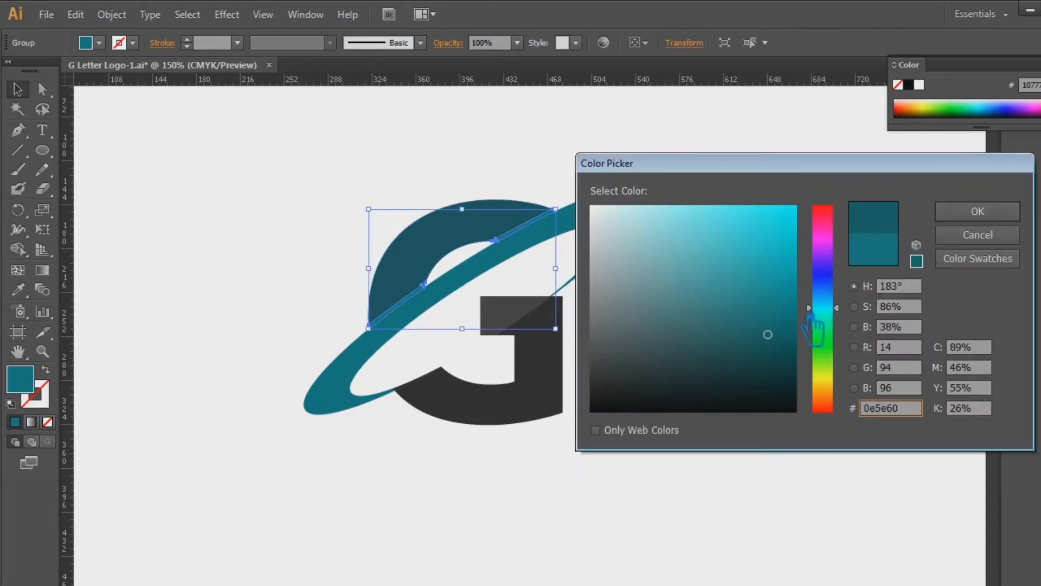
pyautogui.click(978, 213)
pyautogui.click(852, 282)
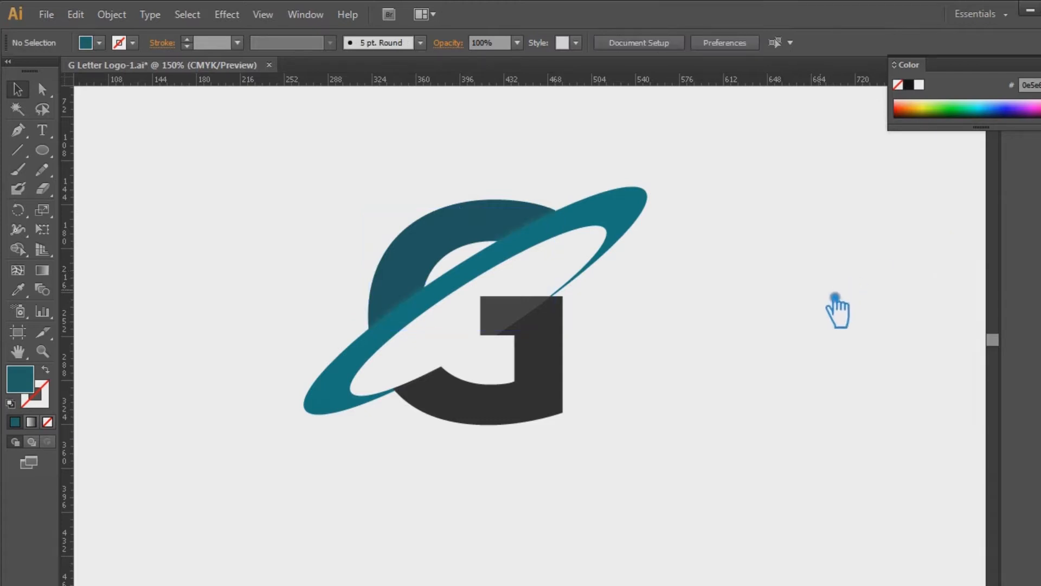
pyautogui.click(467, 244)
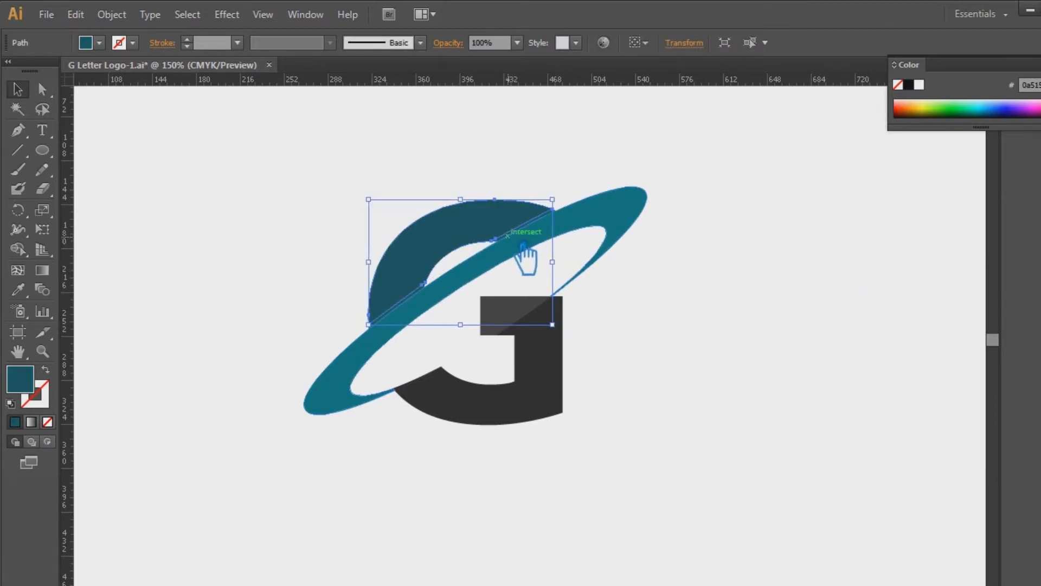
pyautogui.click(237, 257)
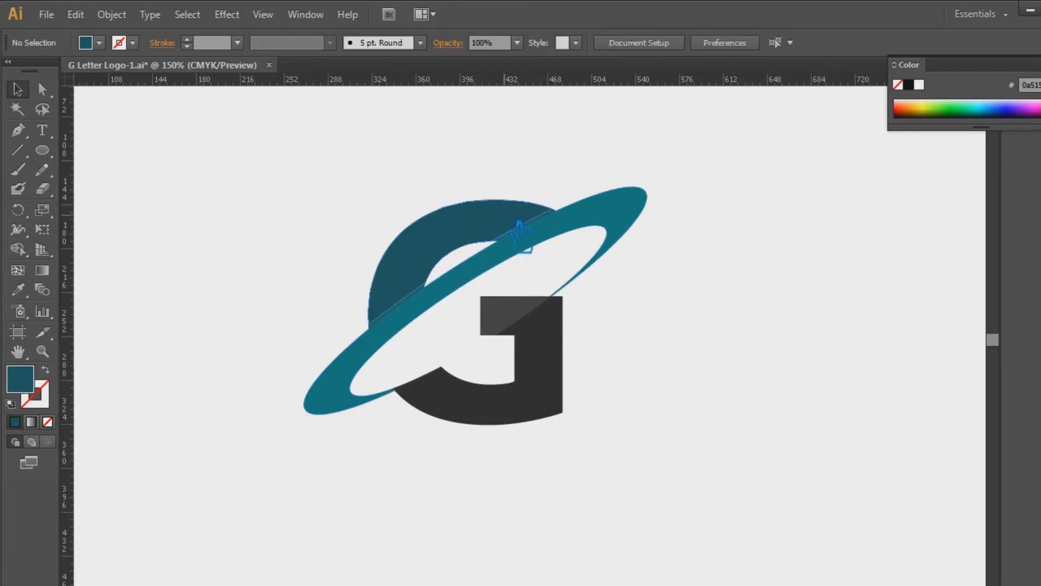
# Match the grouped shadow strips to the upper arc's teal, and darken their fill to a deeper shade of it.
pyautogui.click(524, 243)
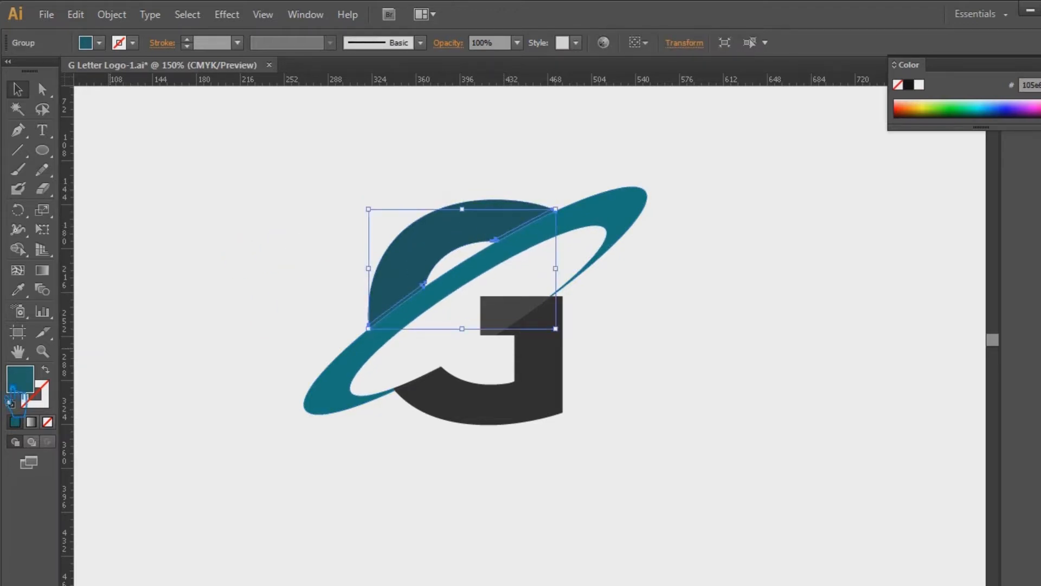
pyautogui.press('i')
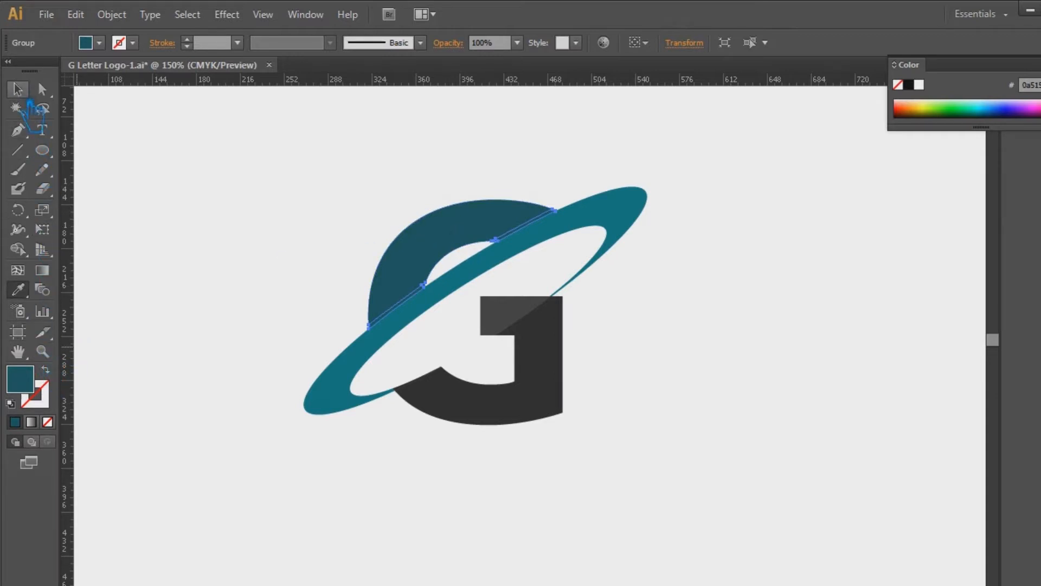
pyautogui.doubleClick(38, 390)
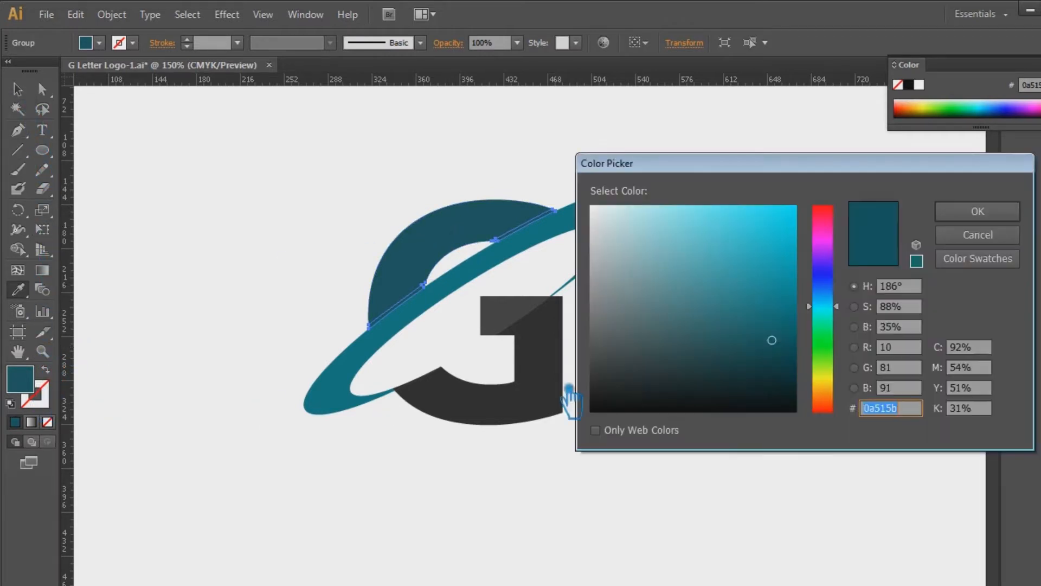
pyautogui.moveTo(784, 355); pyautogui.dragTo(856, 361)
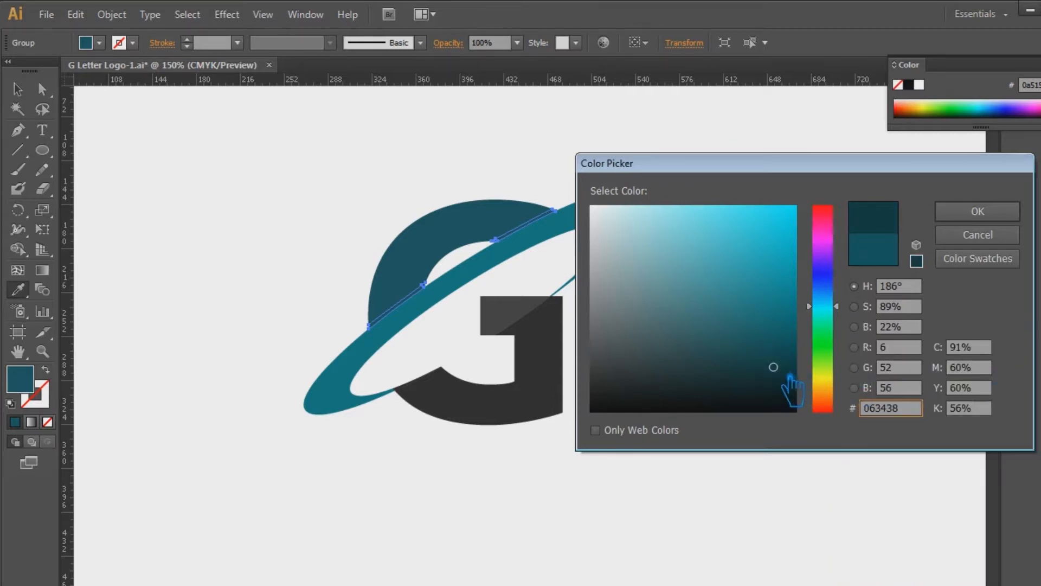
pyautogui.moveTo(787, 374); pyautogui.dragTo(792, 365)
pyautogui.click(954, 214)
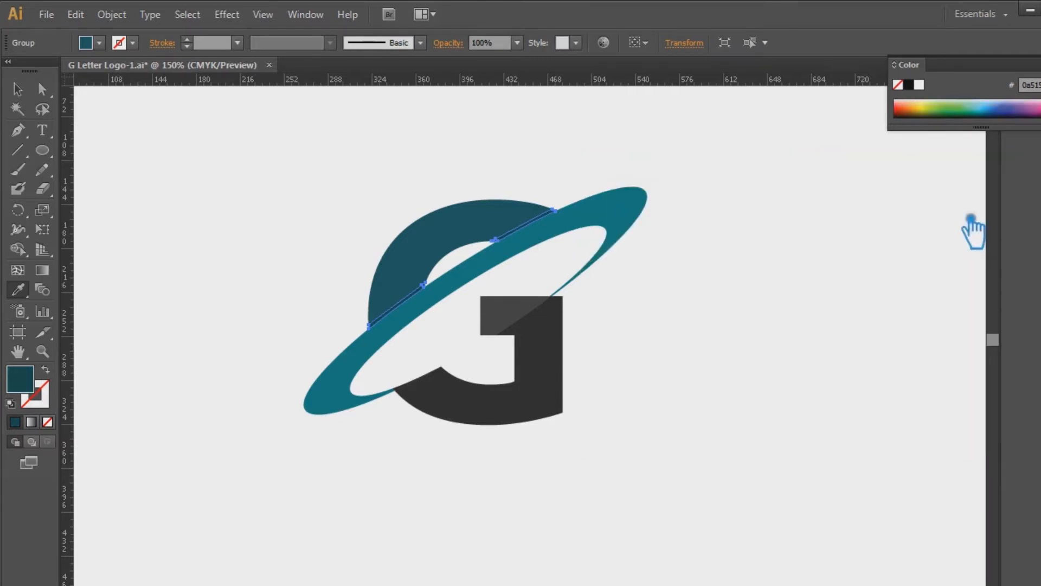
pyautogui.click(17, 89)
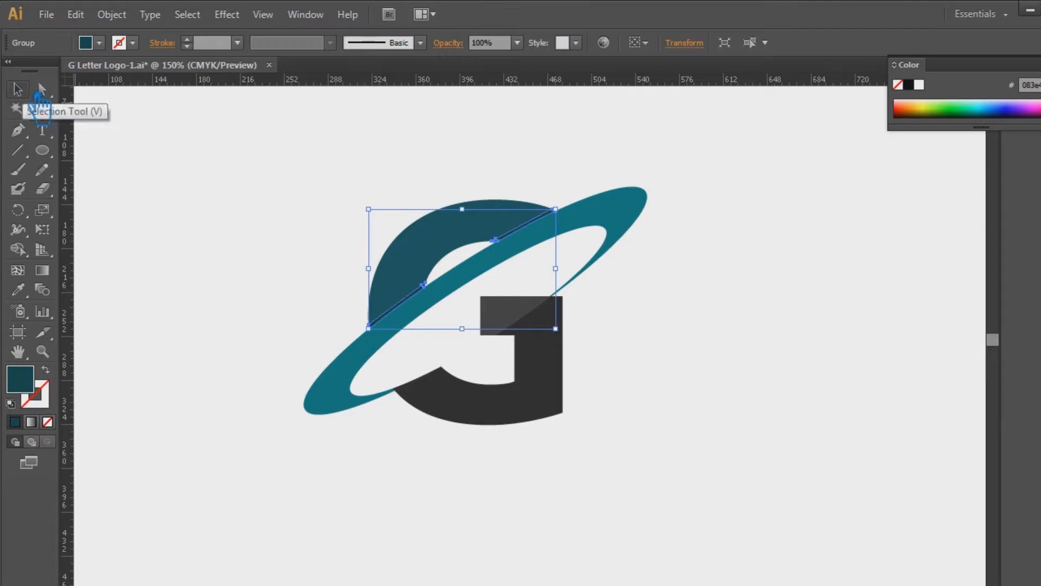
pyautogui.click(665, 305)
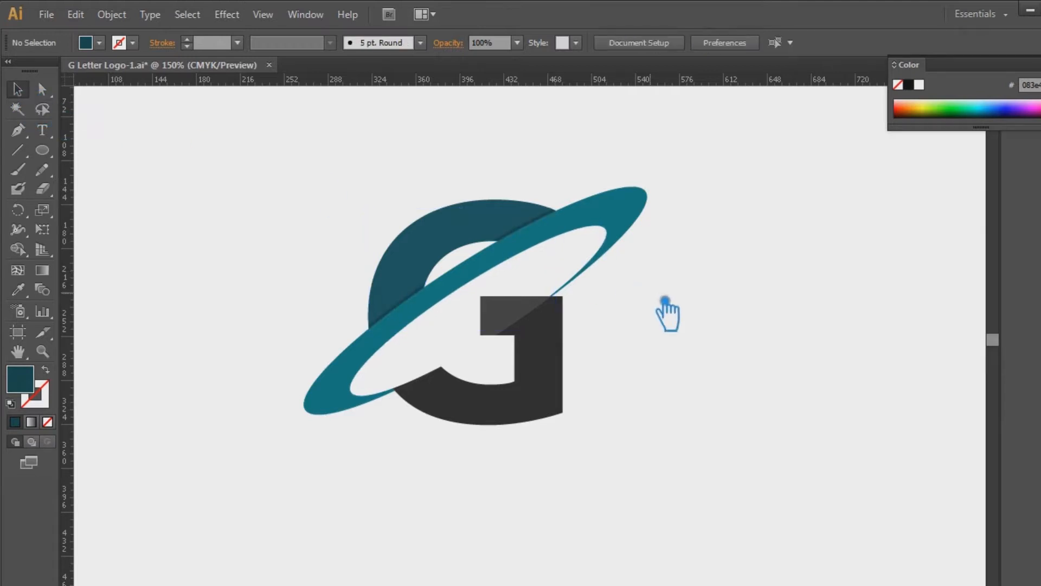
pyautogui.click(559, 396)
pyautogui.click(844, 343)
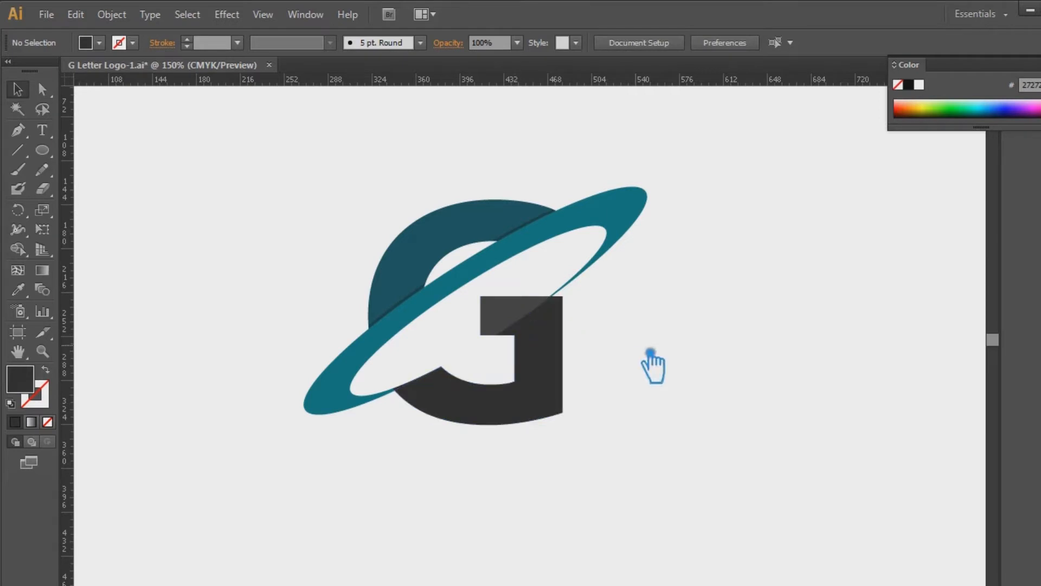
pyautogui.click(505, 325)
pyautogui.click(43, 90)
pyautogui.click(18, 88)
pyautogui.click(366, 190)
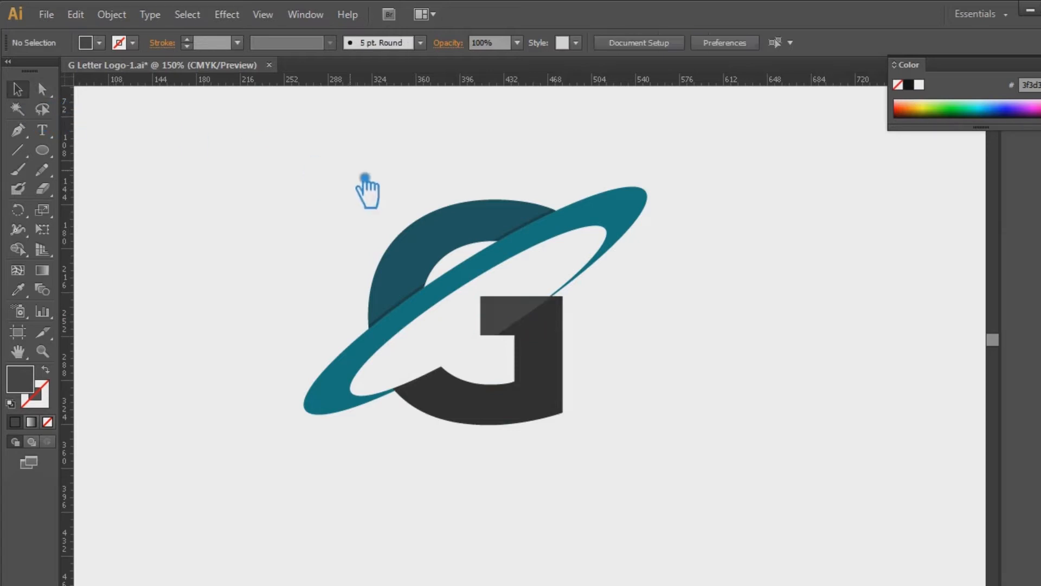
pyautogui.click(487, 276)
pyautogui.click(524, 418)
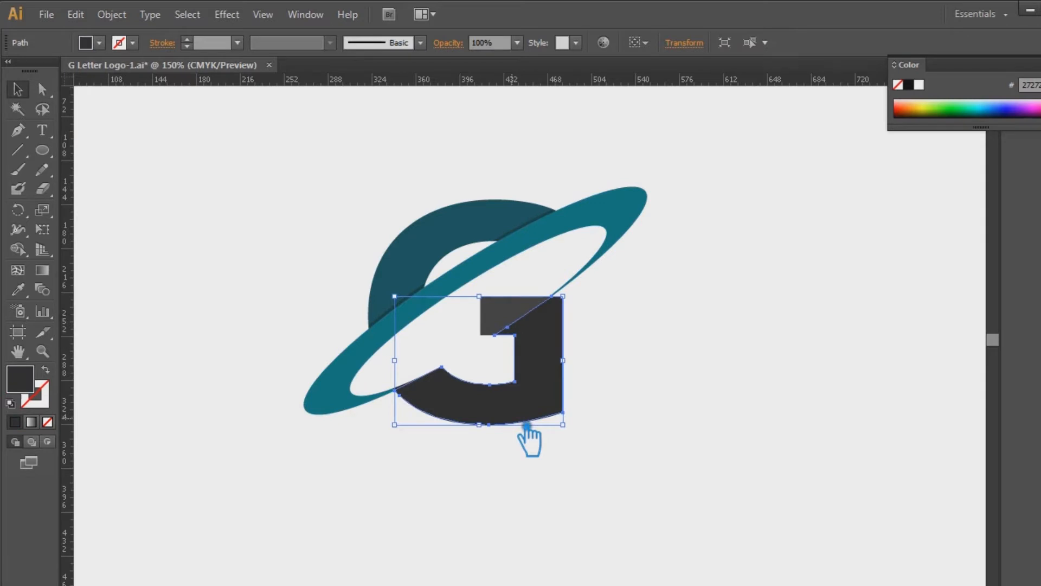
pyautogui.click(690, 392)
# Fill the light gray corner piece of the G's crossbar with the ring's teal, sampled with the Eyedropper.
pyautogui.hotkey('ctrl', '+')
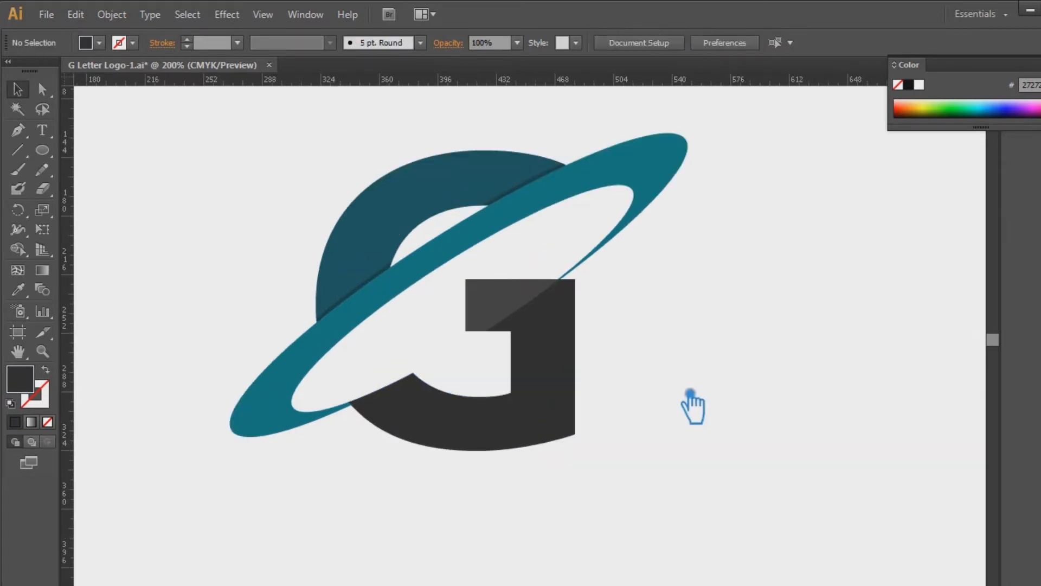
pyautogui.click(514, 320)
pyautogui.click(18, 289)
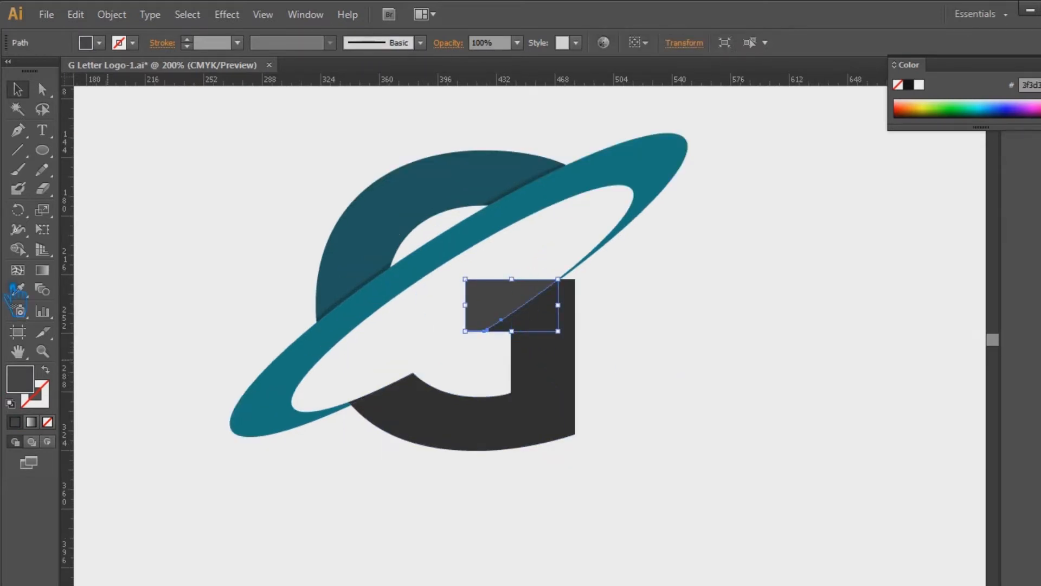
pyautogui.click(456, 258)
pyautogui.press('v')
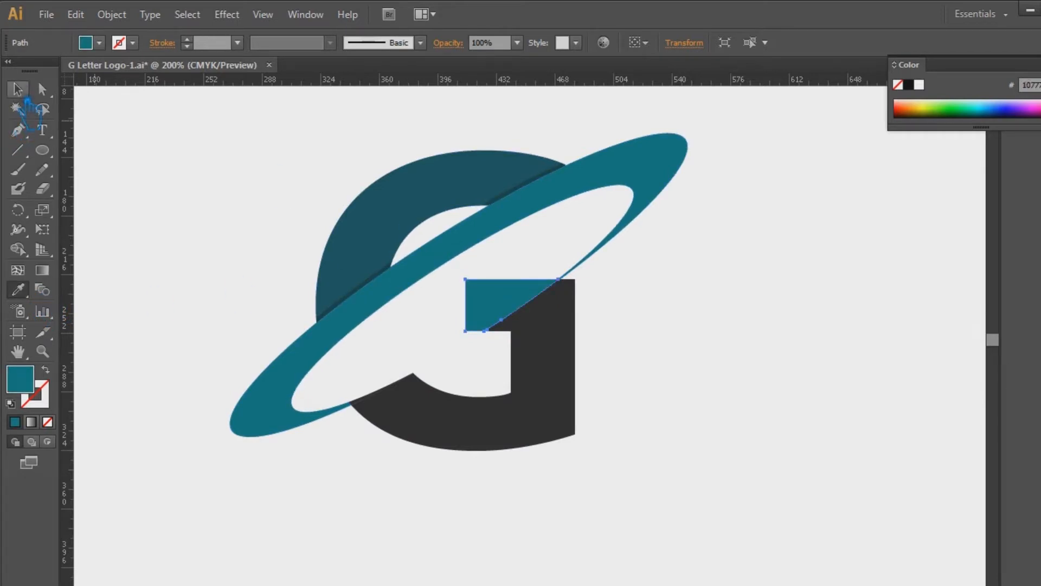
pyautogui.click(735, 299)
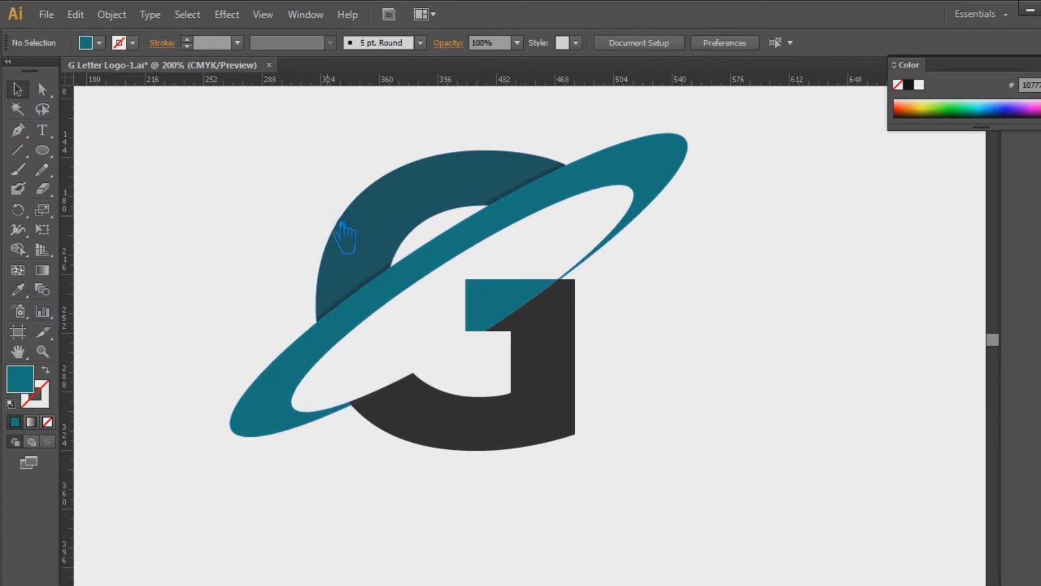
# Apply the default white-to-black linear gradient to the diagonal ring.
pyautogui.click(441, 284)
pyautogui.press('g')
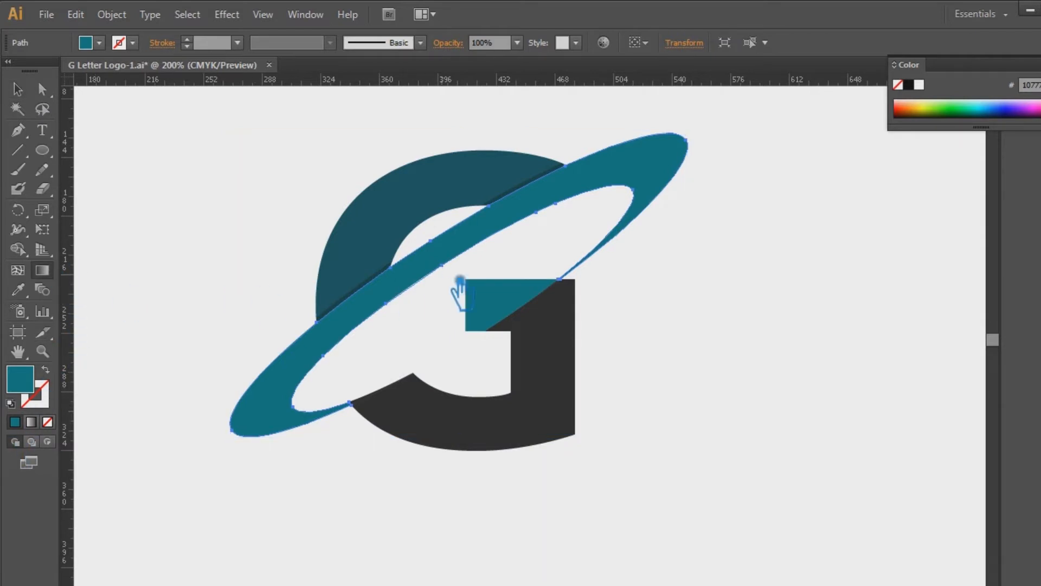
pyautogui.click(457, 252)
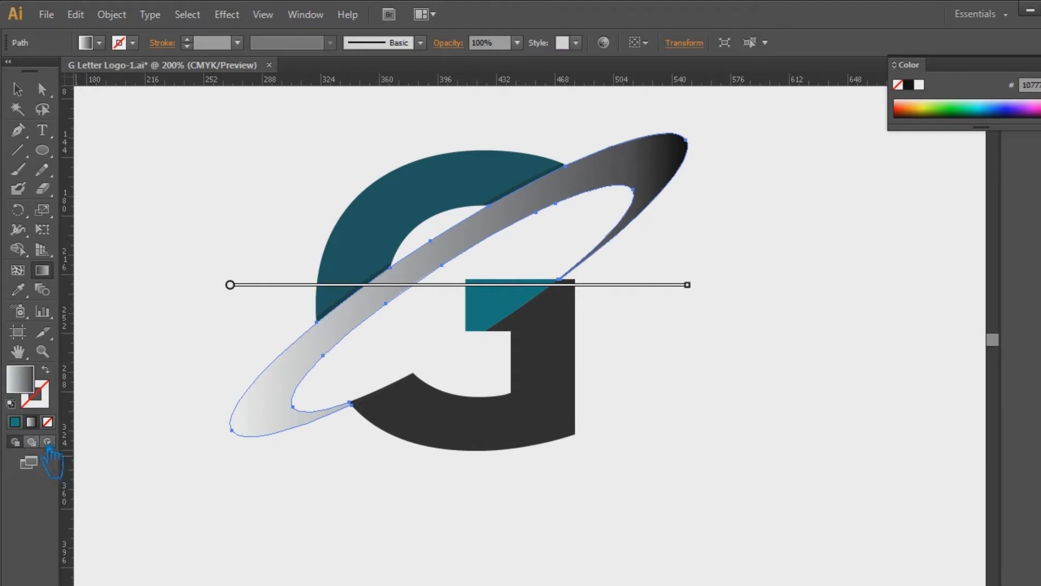
pyautogui.click(18, 89)
pyautogui.click(205, 179)
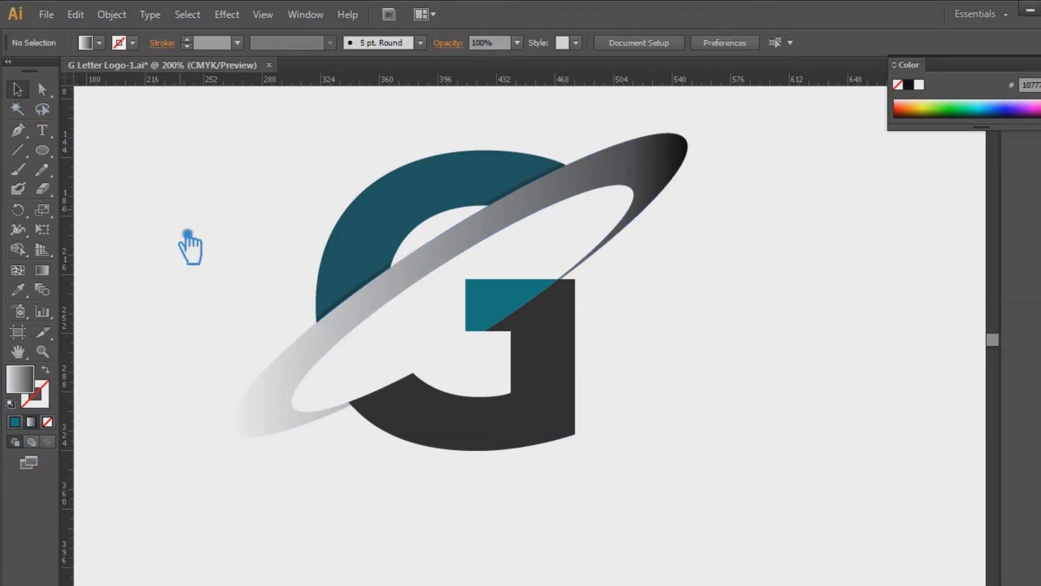
pyautogui.click(15, 421)
pyautogui.doubleClick(22, 387)
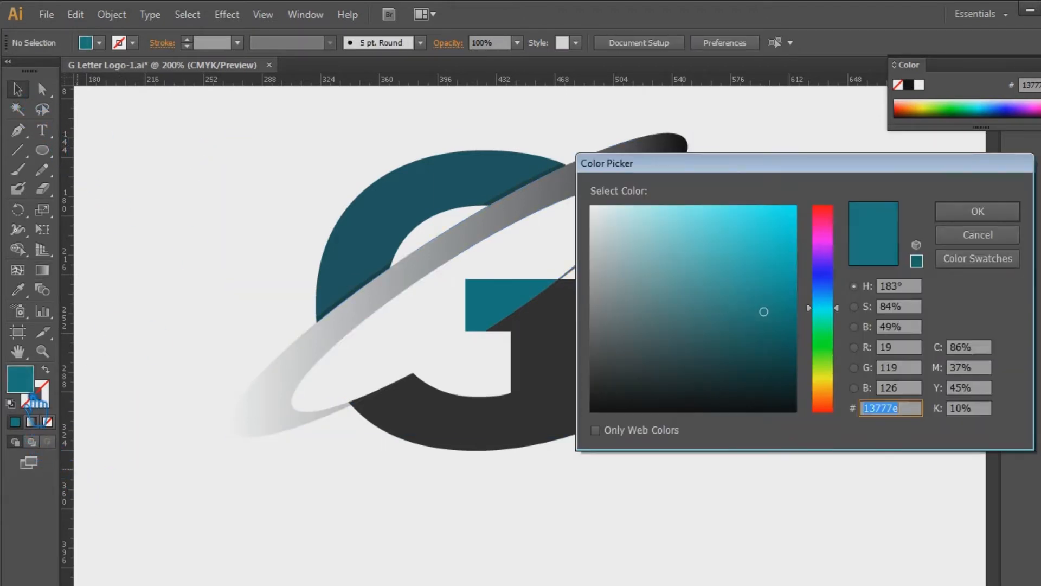
pyautogui.click(977, 211)
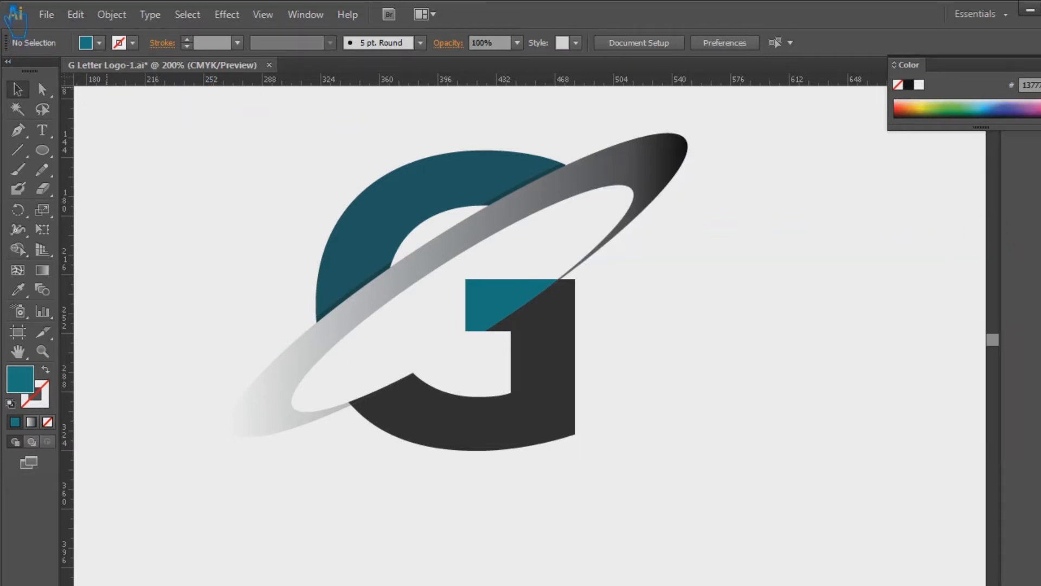
# Copy the hex colour code 0a515b from the upper arc's fill.
pyautogui.click(470, 192)
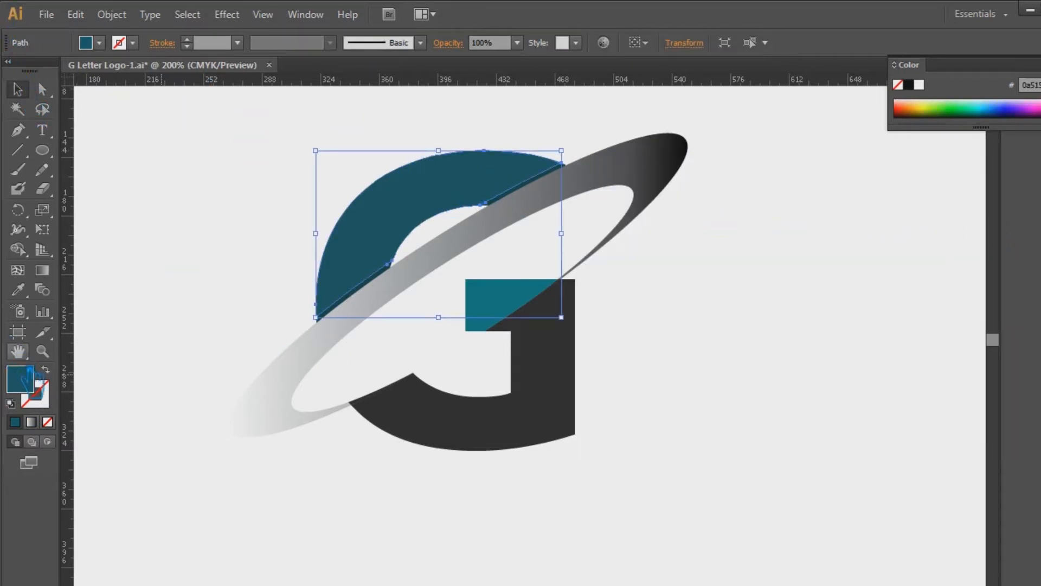
pyautogui.doubleClick(31, 396)
pyautogui.hotkey('ctrl', 'c')
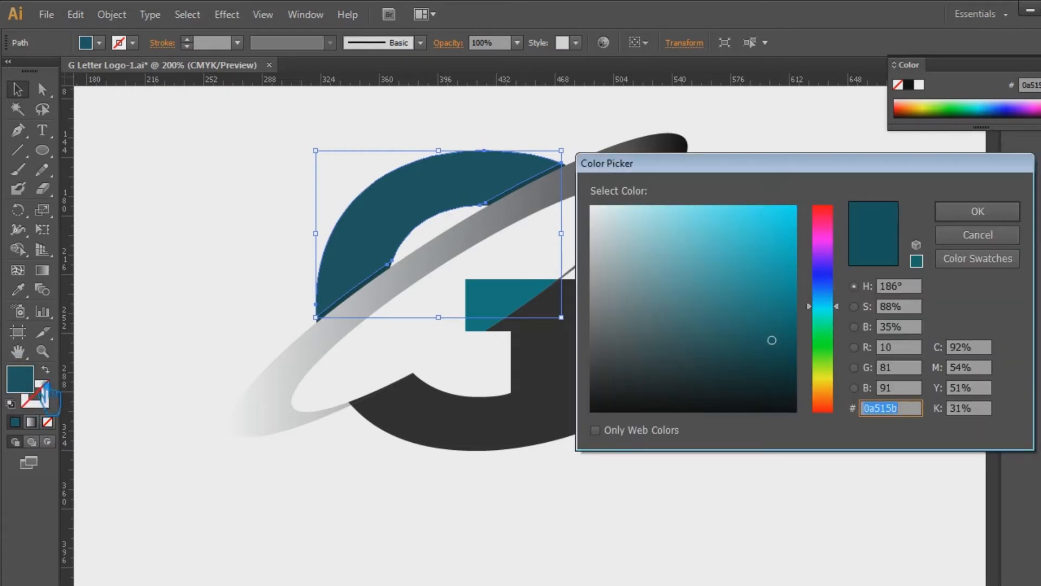
pyautogui.click(1003, 212)
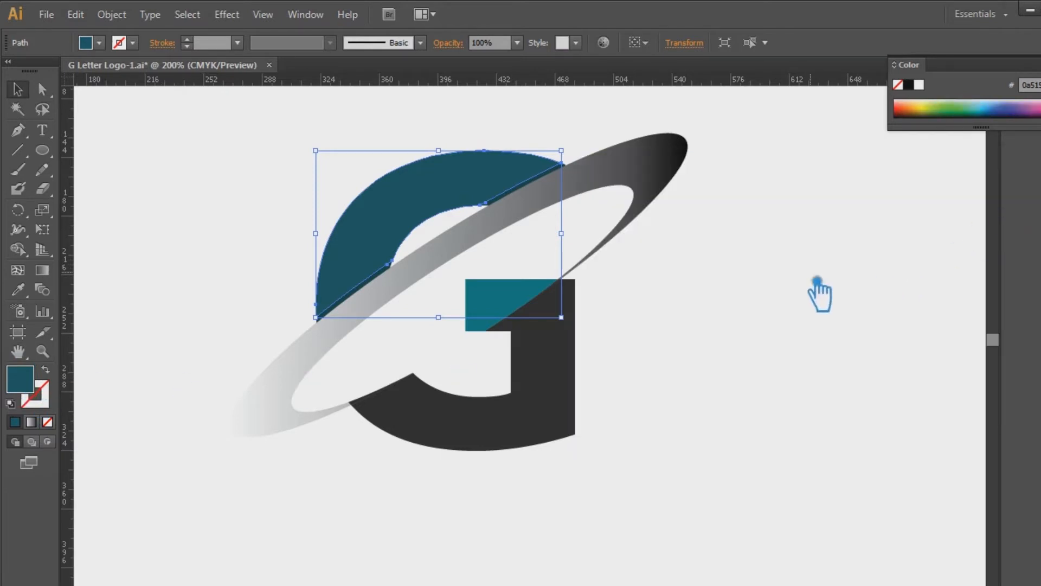
# Switch the black end stop of the ring's gradient to the RGB colour mode.
pyautogui.click(632, 181)
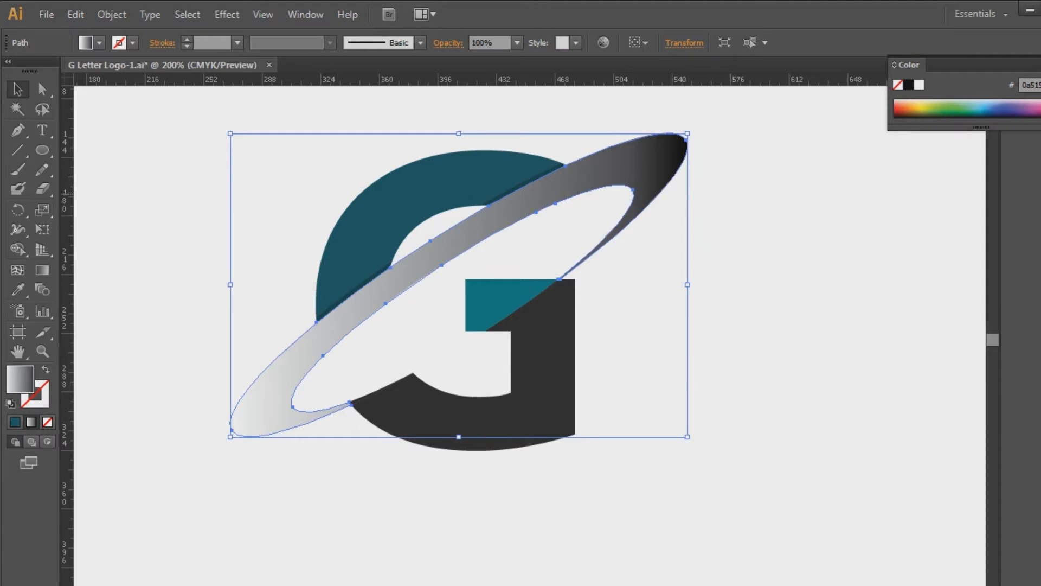
pyautogui.hotkey('ctrl', 'F9')
pyautogui.click(1040, 186)
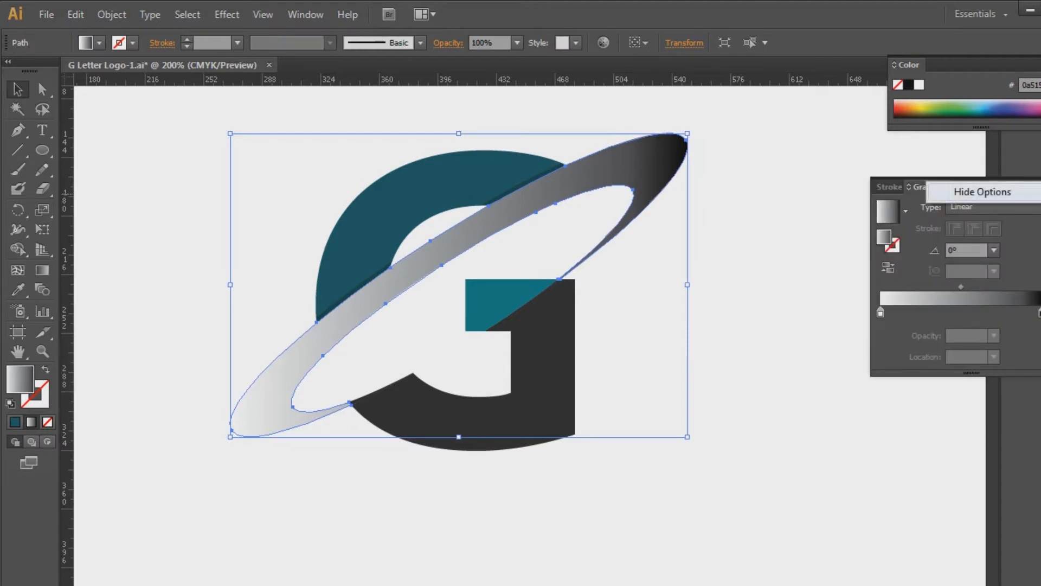
pyautogui.press('Escape')
pyautogui.doubleClick(1040, 313)
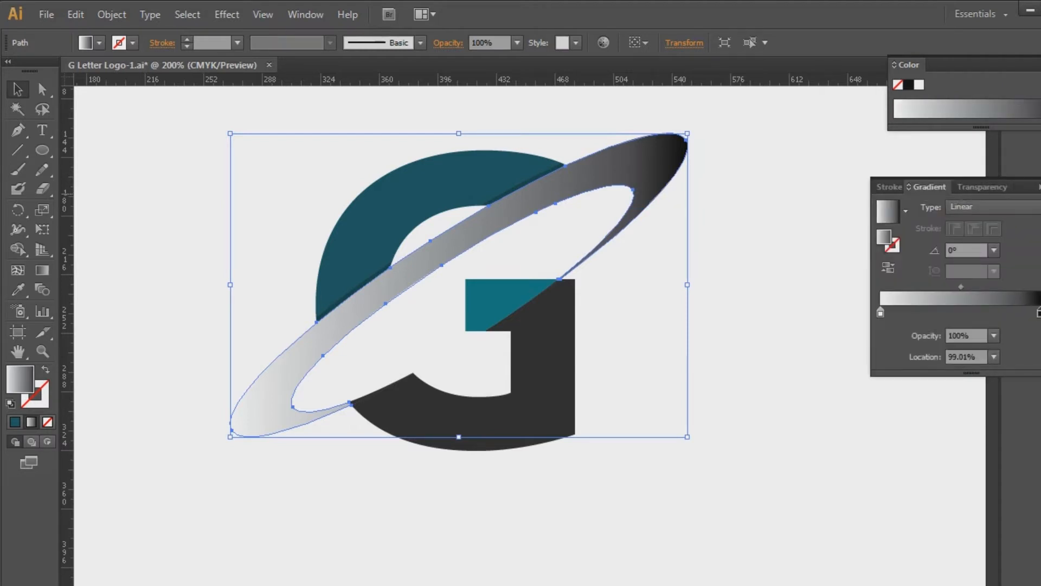
pyautogui.press('Escape')
pyautogui.doubleClick(1039, 313)
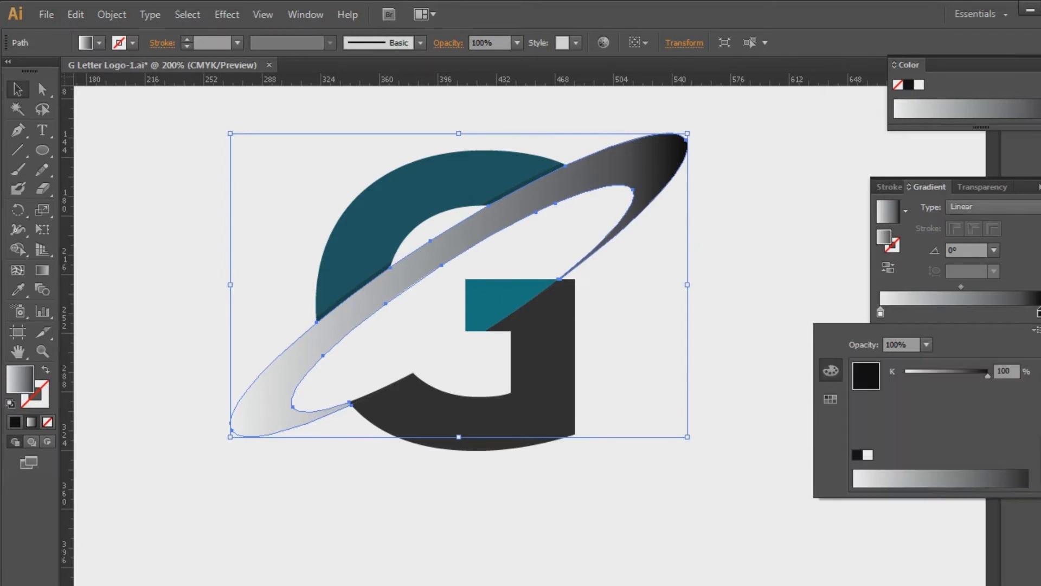
pyautogui.click(1035, 329)
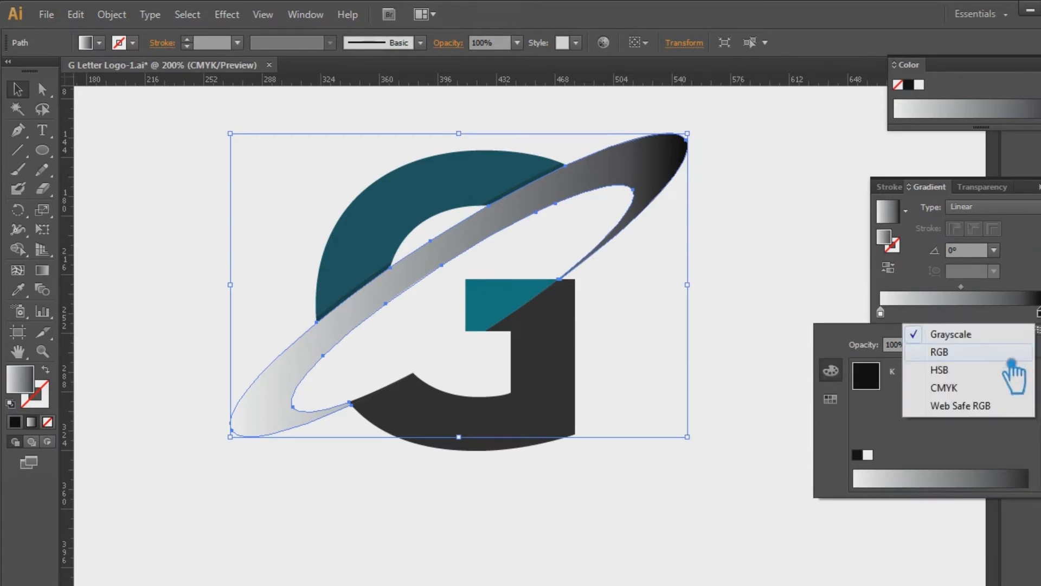
pyautogui.click(976, 355)
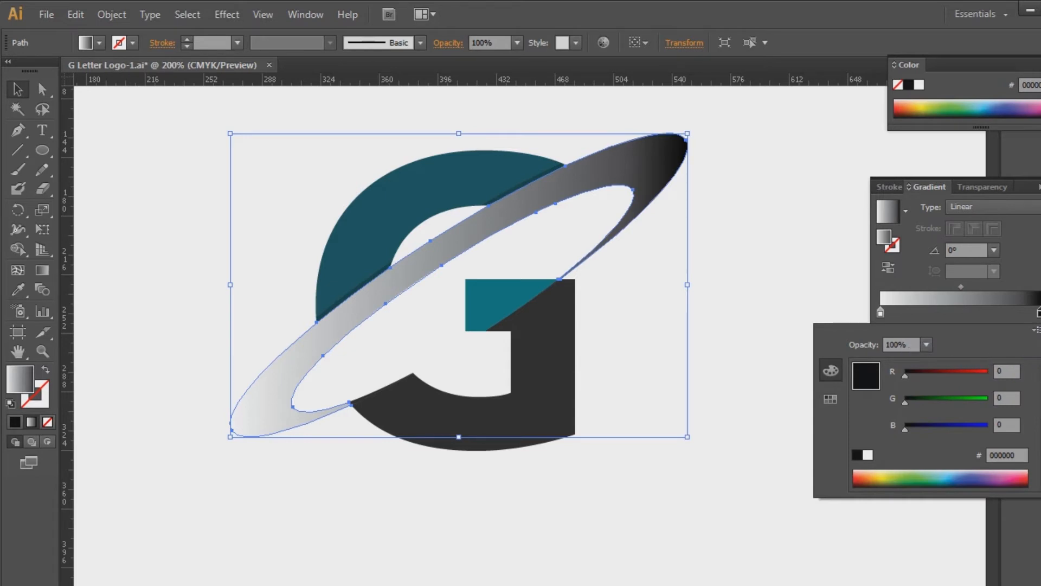
pyautogui.press('Escape')
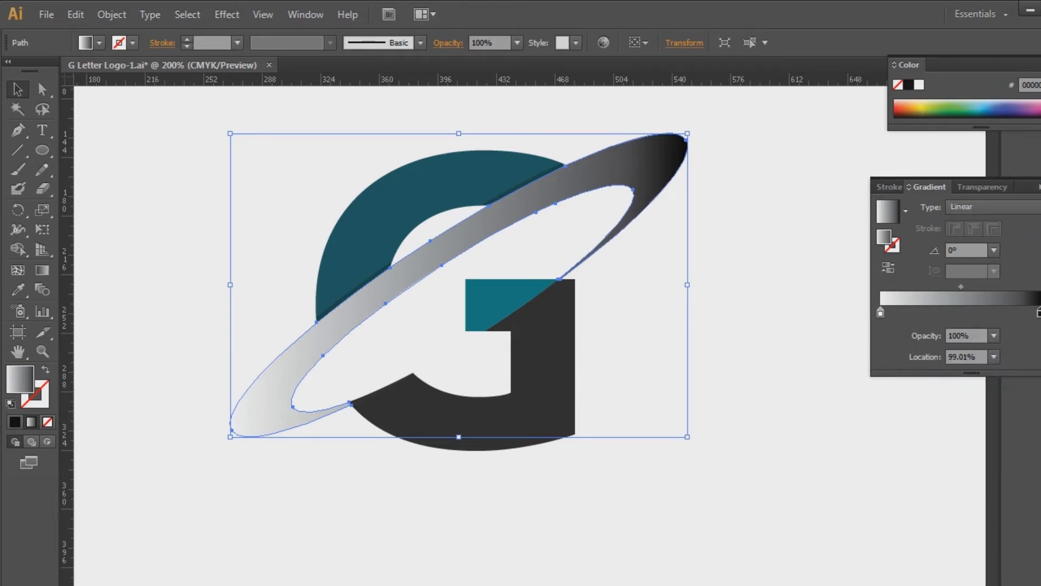
# Set the black end stop of the ring's gradient to the copied dark teal 0a515b.
pyautogui.doubleClick(895, 250)
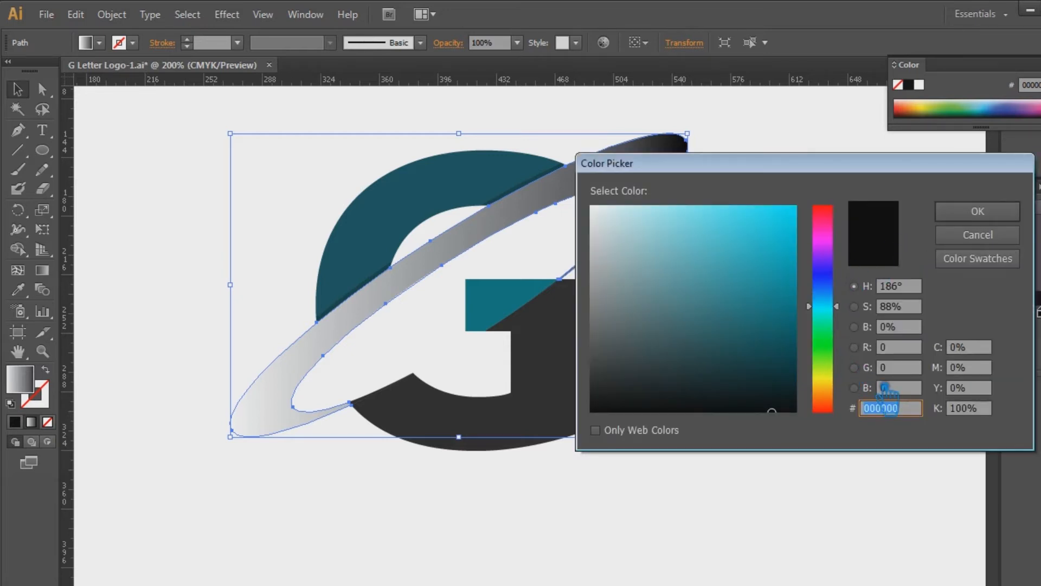
pyautogui.hotkey('ctrl', 'v')
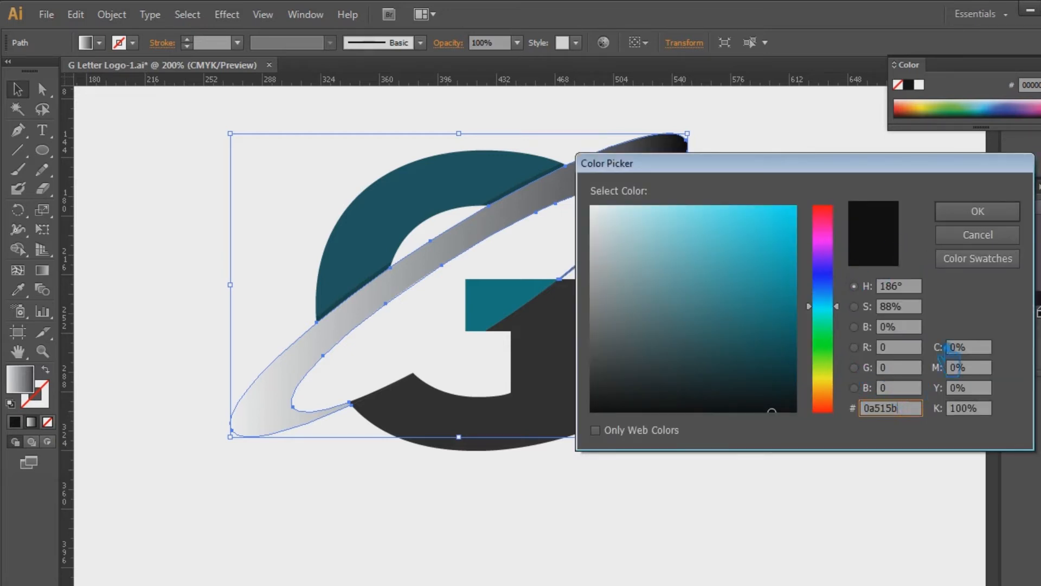
pyautogui.click(996, 219)
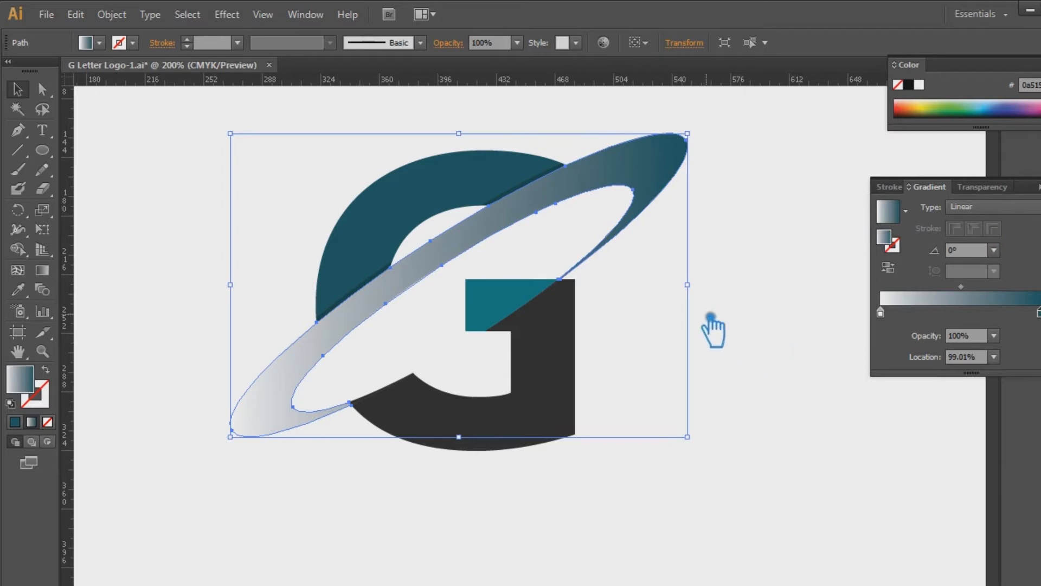
# Copy the hex code of a light cyan, 76fcff, chosen in the small inner teal block's fill, and undo the block's recolouring.
pyautogui.click(502, 298)
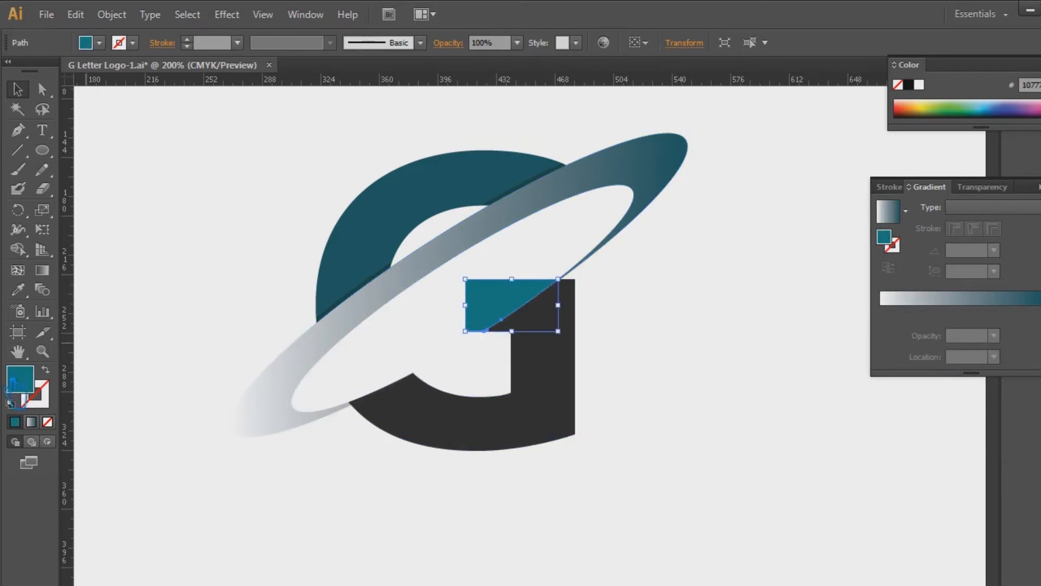
pyautogui.doubleClick(31, 387)
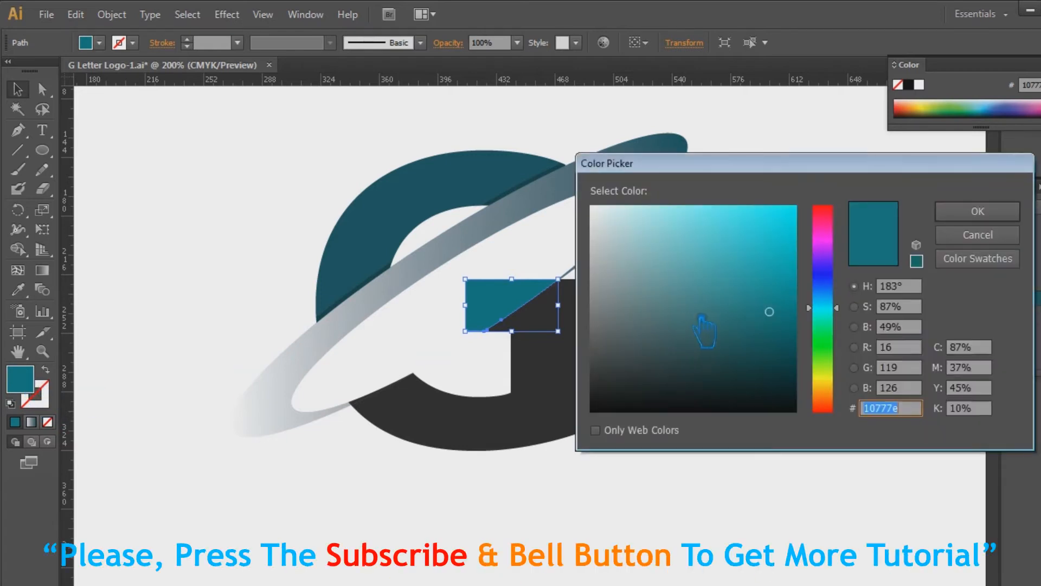
pyautogui.moveTo(769, 311); pyautogui.dragTo(717, 200)
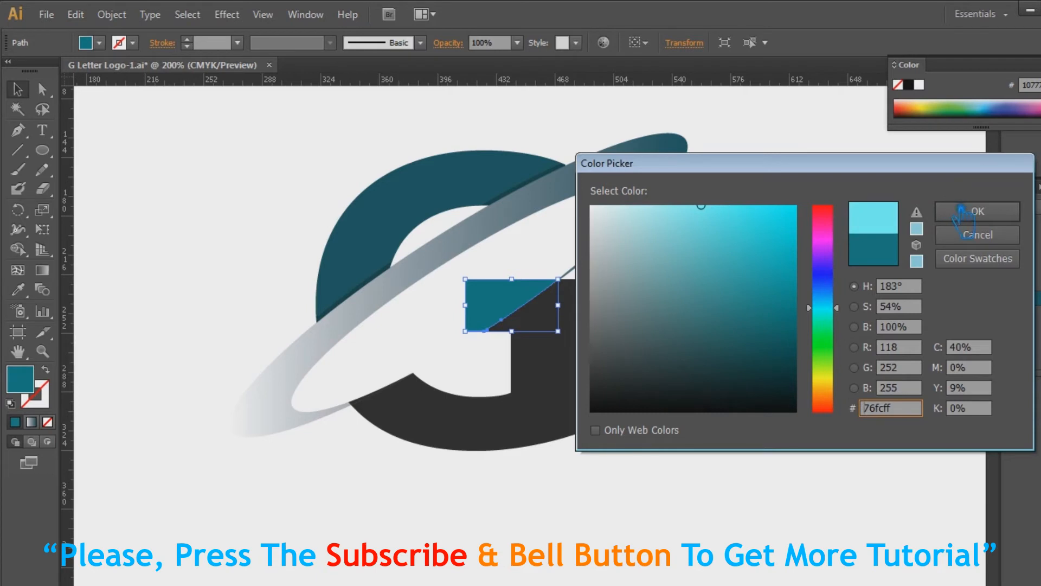
pyautogui.doubleClick(915, 412)
pyautogui.hotkey('ctrl', 'c')
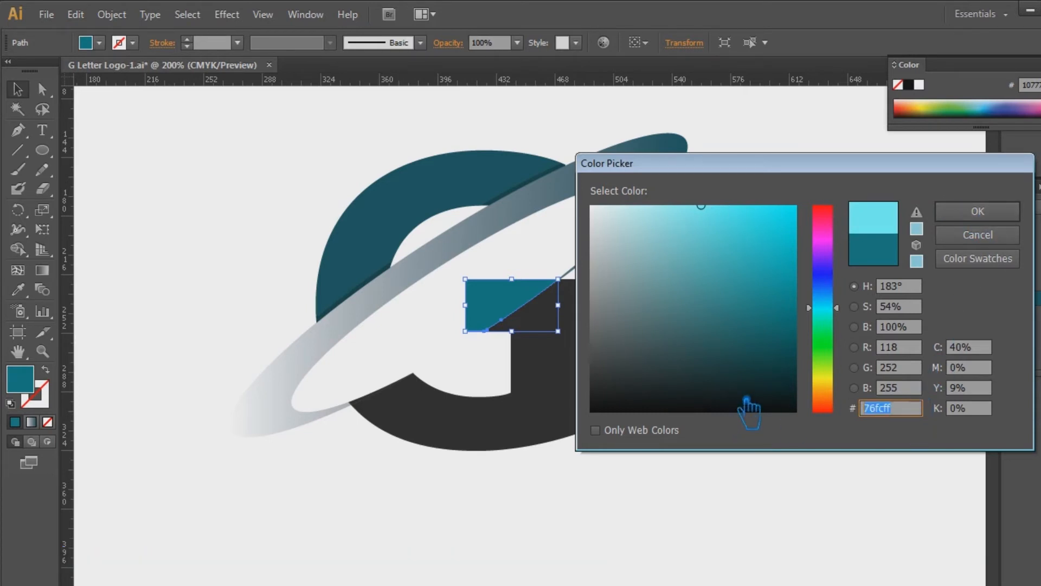
pyautogui.click(977, 211)
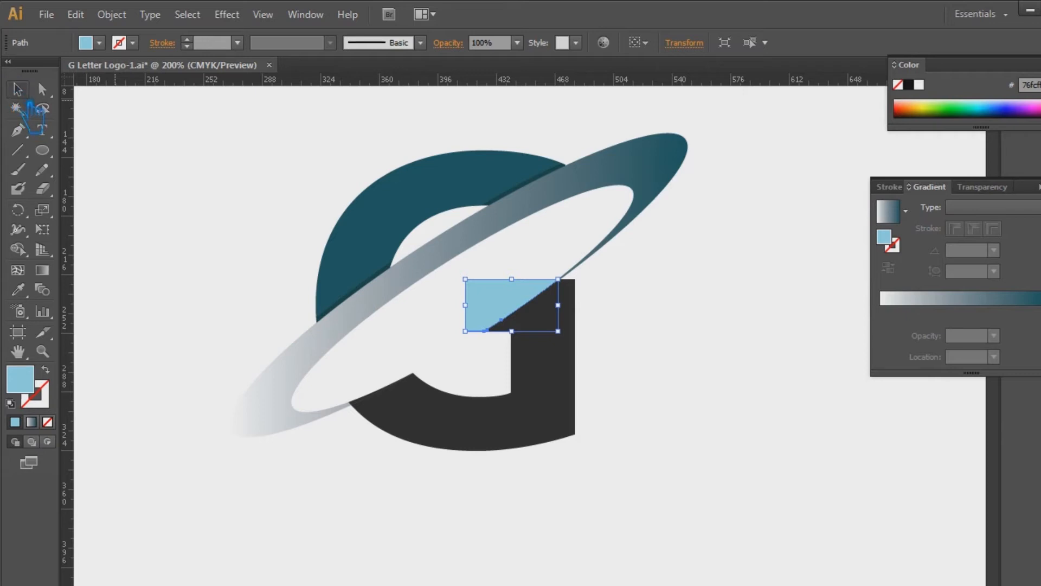
pyautogui.hotkey('ctrl', 'z')
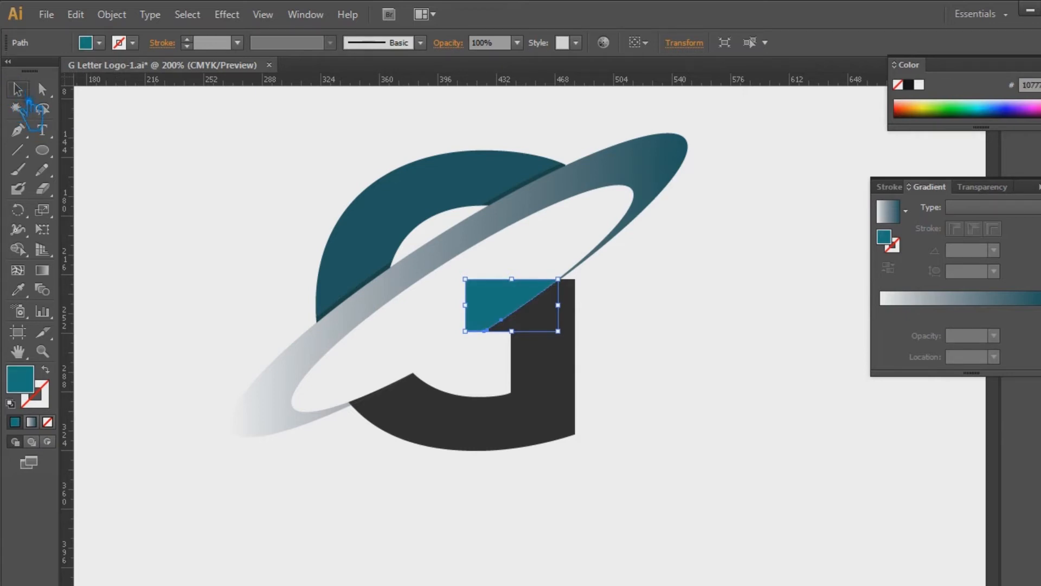
pyautogui.click(140, 162)
# Switch the white start stop of the ring's gradient to RGB and set it to the copied light cyan 76fcff.
pyautogui.click(373, 321)
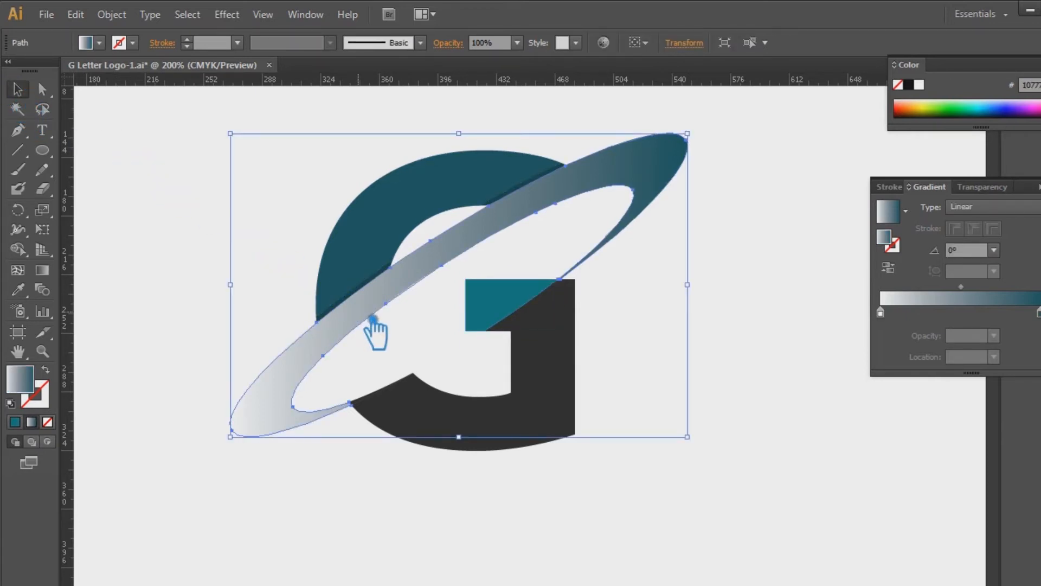
pyautogui.doubleClick(895, 319)
pyautogui.click(1033, 329)
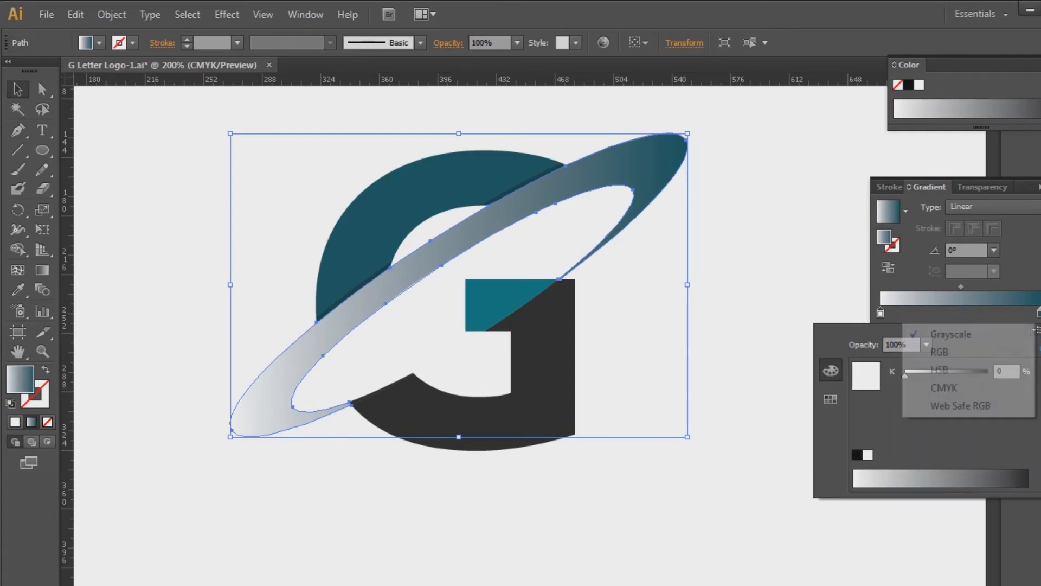
pyautogui.click(1000, 353)
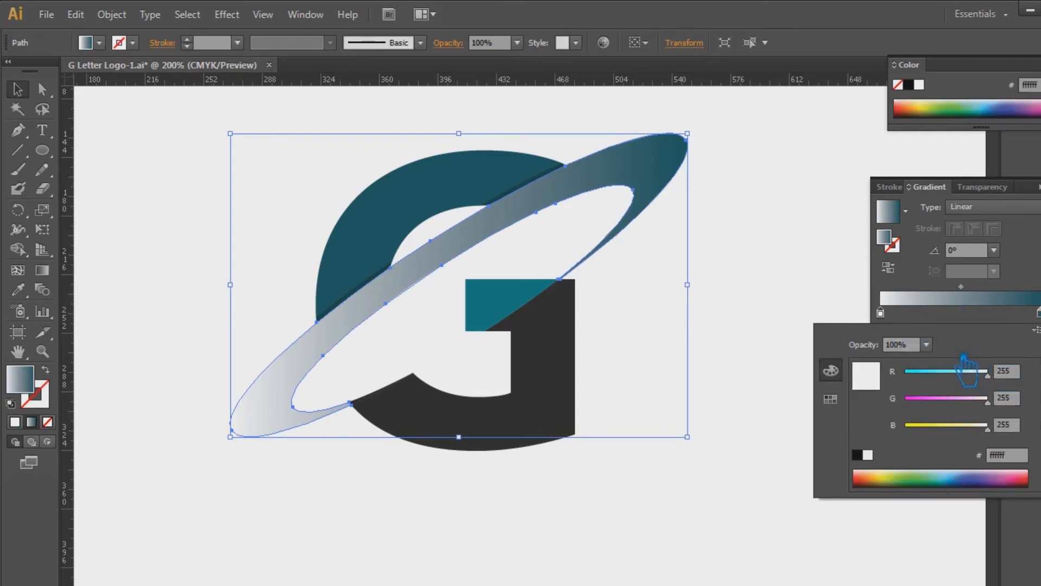
pyautogui.doubleClick(903, 247)
pyautogui.hotkey('ctrl', 'v')
pyautogui.click(1005, 220)
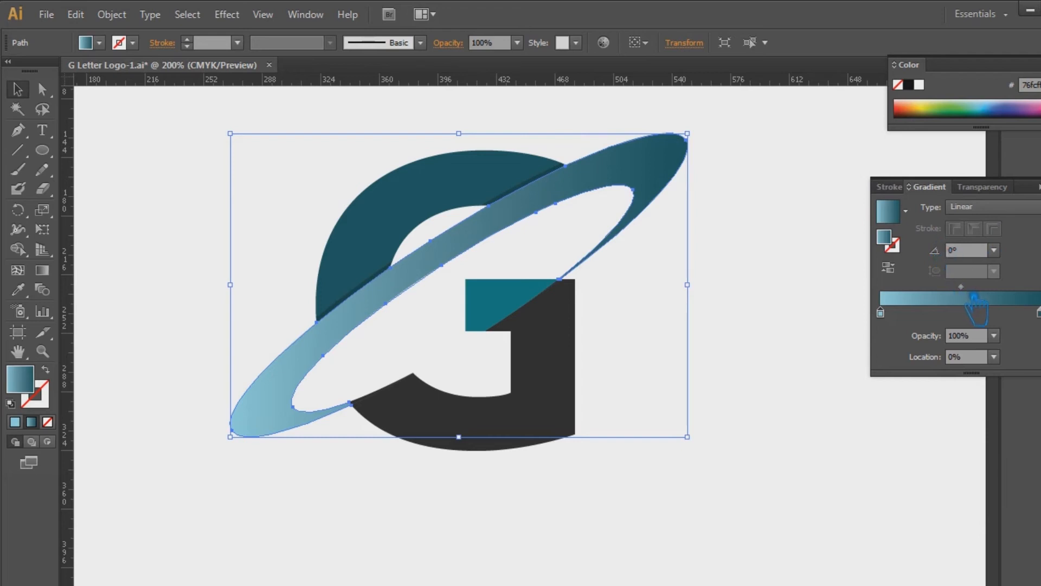
# Shift the ring gradient's dark teal stop to 81.77% and its midpoint to 62.65%.
pyautogui.moveTo(1038, 312); pyautogui.dragTo(1013, 313)
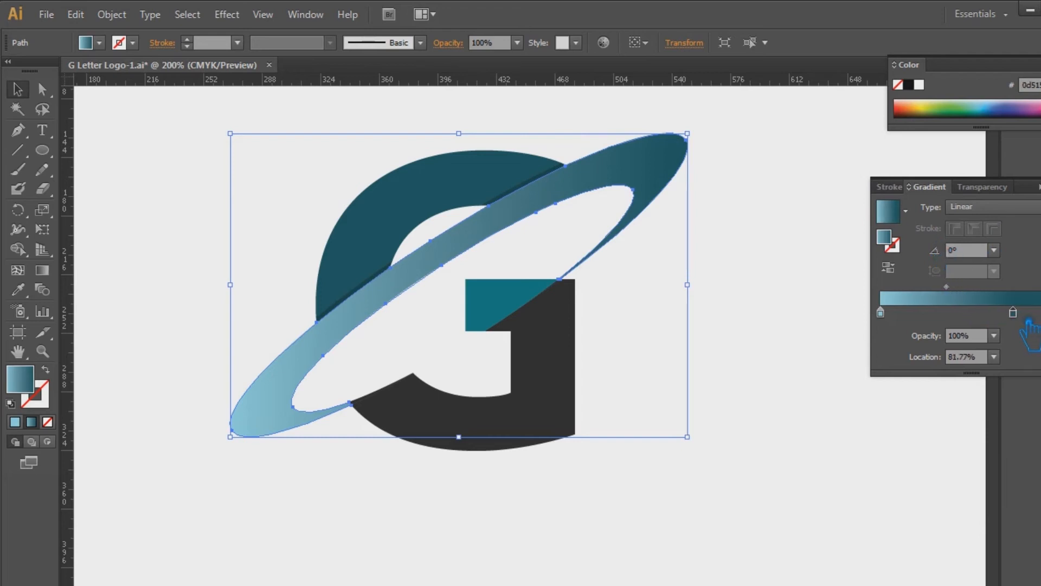
pyautogui.moveTo(964, 292); pyautogui.dragTo(969, 295)
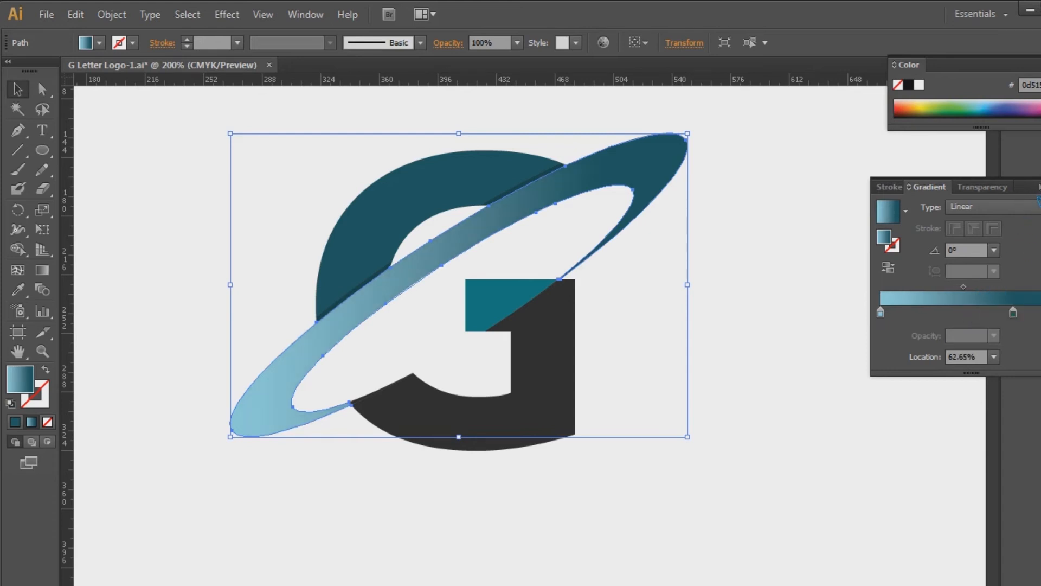
pyautogui.click(1040, 180)
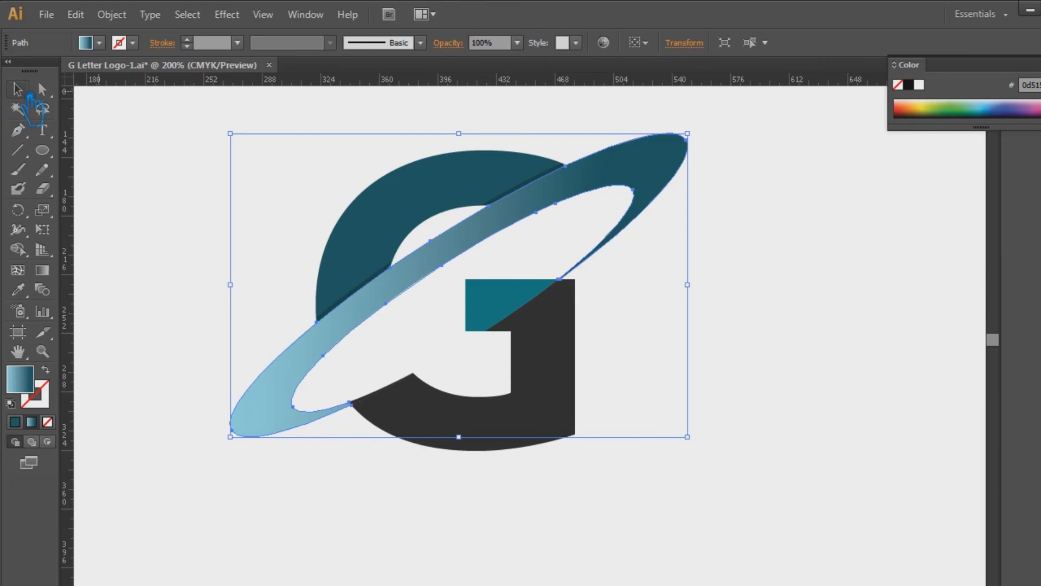
pyautogui.click(761, 251)
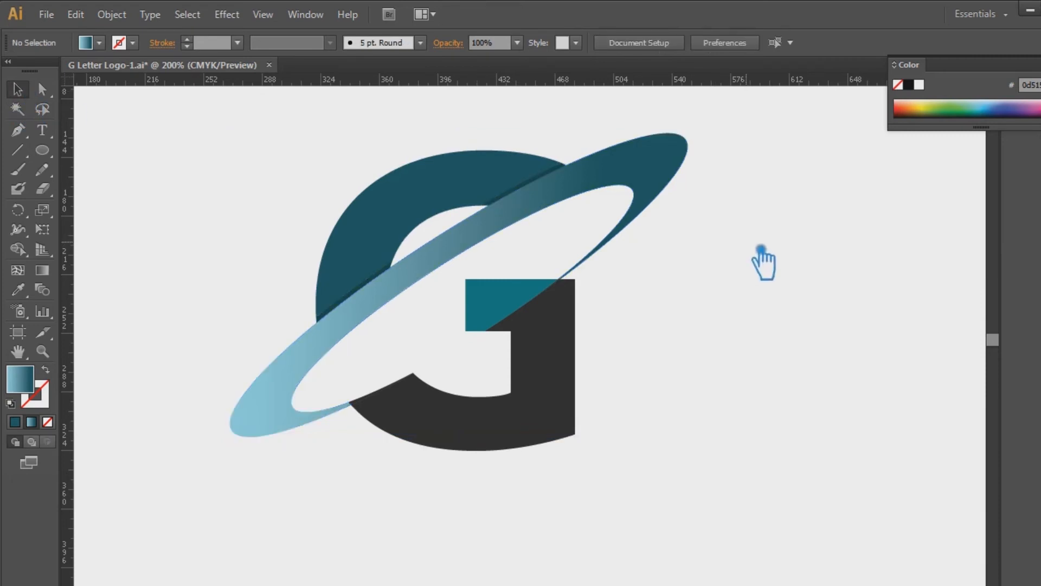
# Apply the ring's gradient to the small inner teal block with the Eyedropper.
pyautogui.click(534, 320)
pyautogui.click(18, 289)
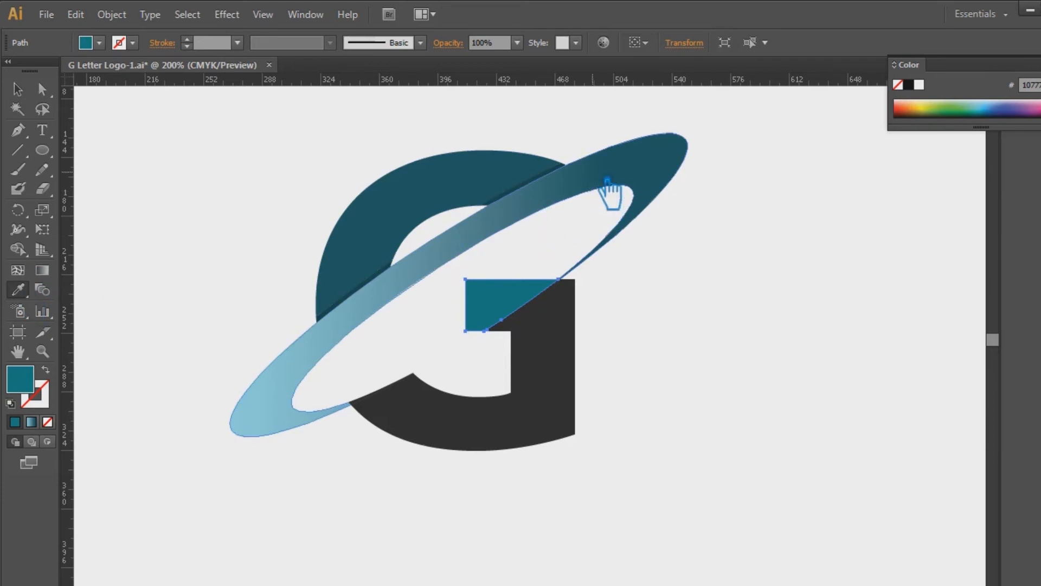
pyautogui.click(608, 181)
pyautogui.click(18, 89)
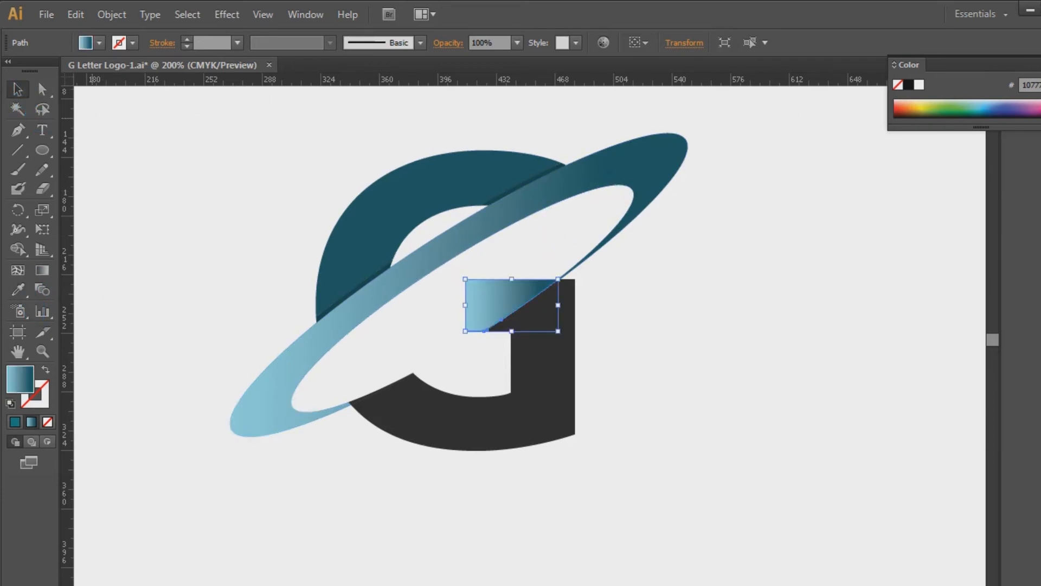
# Change the small inner block's gradient type to Radial.
pyautogui.hotkey('ctrl', 'F9')
pyautogui.click(1003, 206)
pyautogui.click(1002, 234)
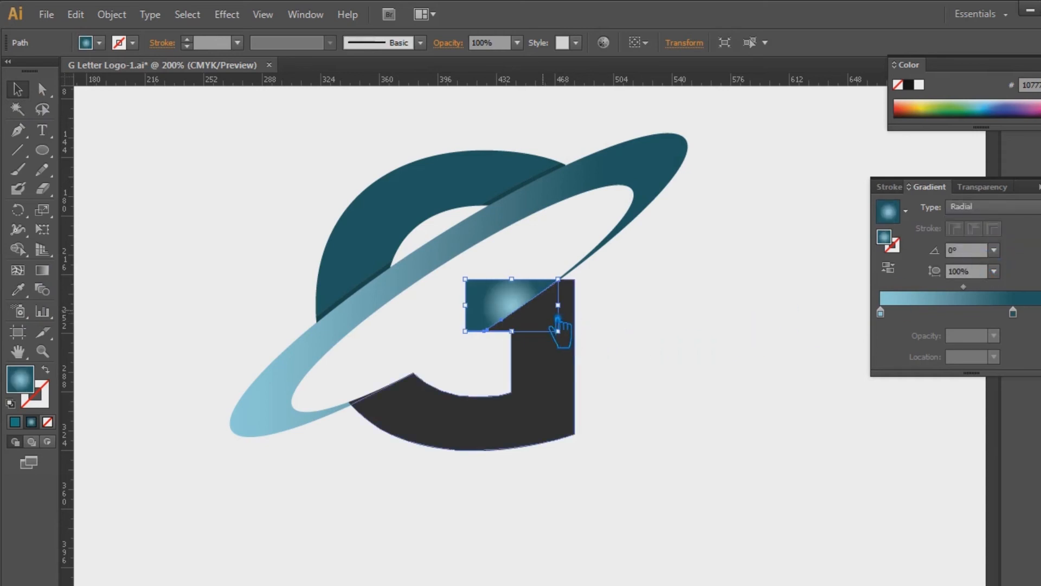
pyautogui.click(1039, 187)
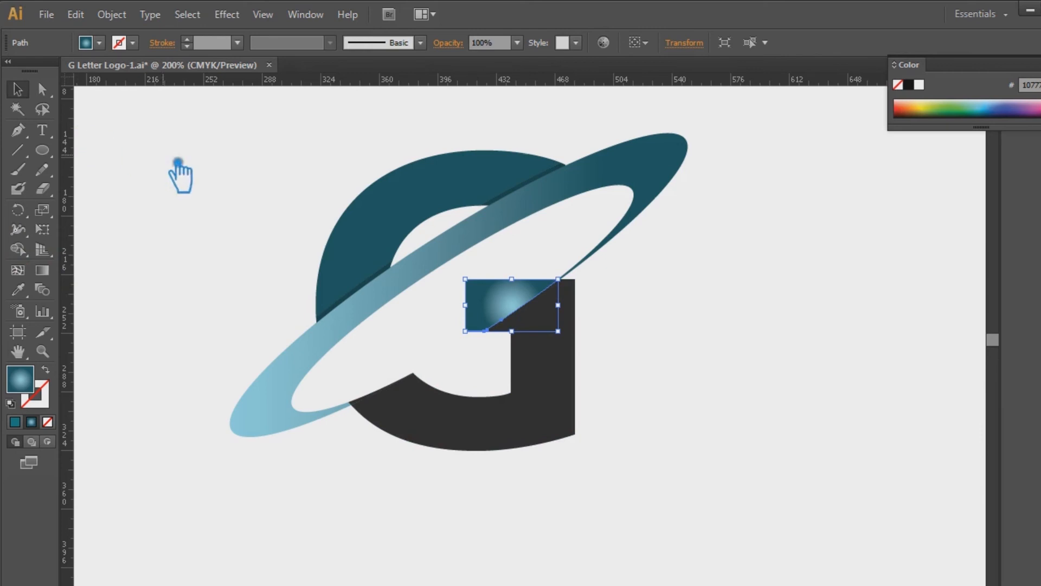
pyautogui.click(232, 187)
# Enlarge the radial gradient on the small inner block with the Gradient tool, extending its outer end past the dark gray stem.
pyautogui.click(512, 298)
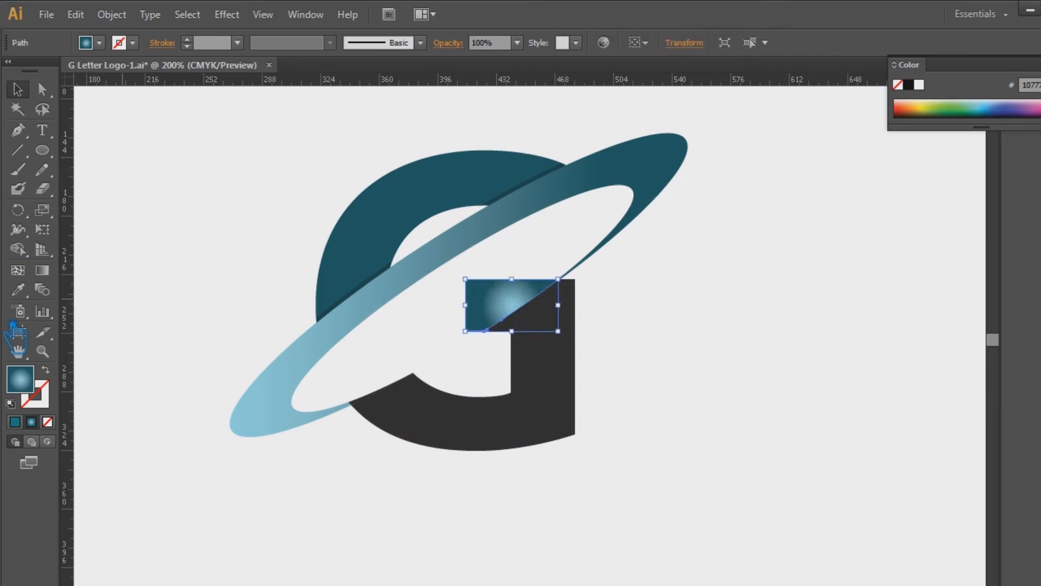
pyautogui.press('g')
pyautogui.moveTo(540, 320)
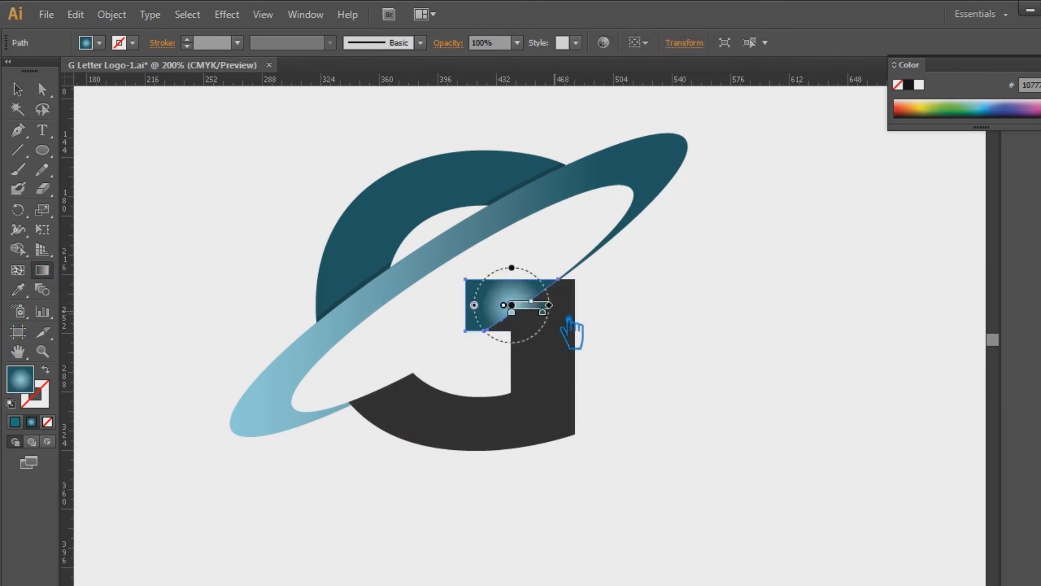
pyautogui.moveTo(567, 317); pyautogui.dragTo(604, 316)
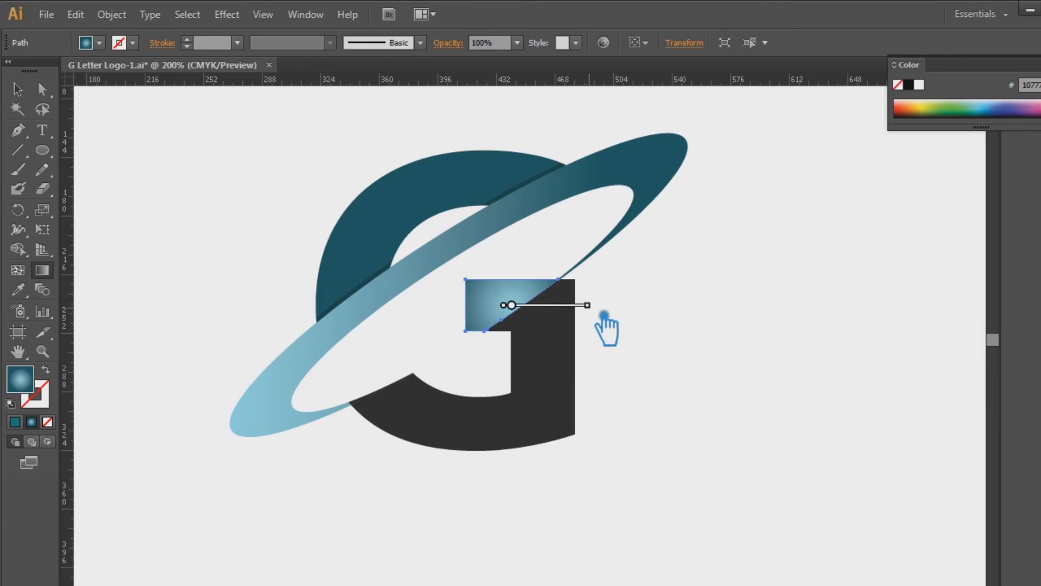
pyautogui.click(17, 89)
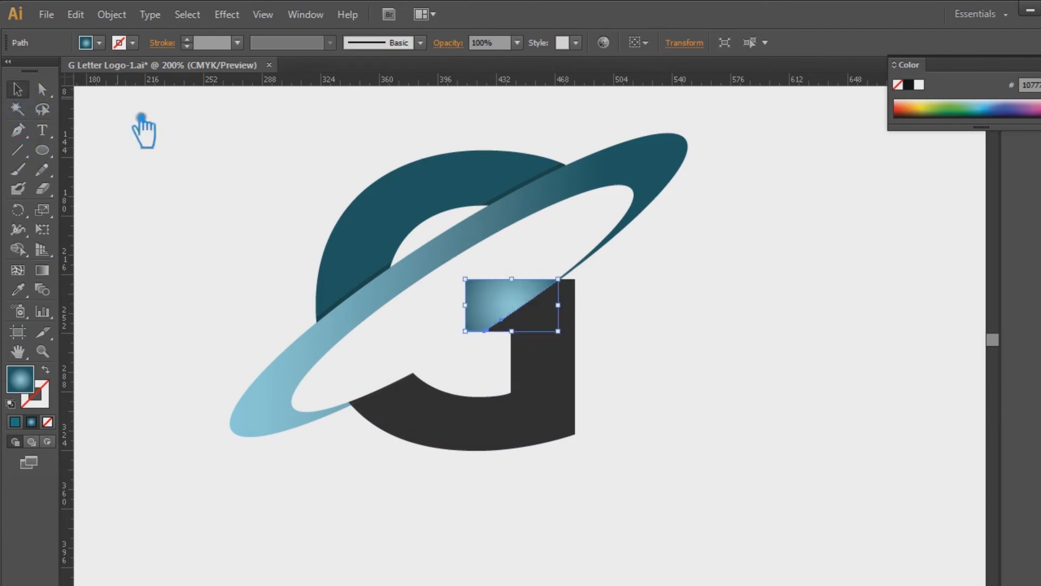
pyautogui.click(618, 284)
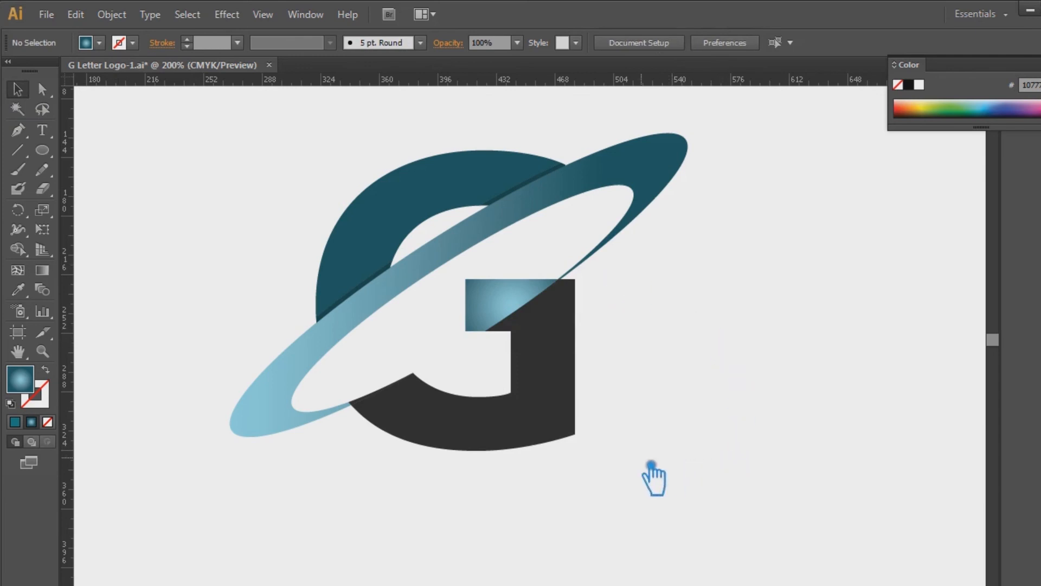